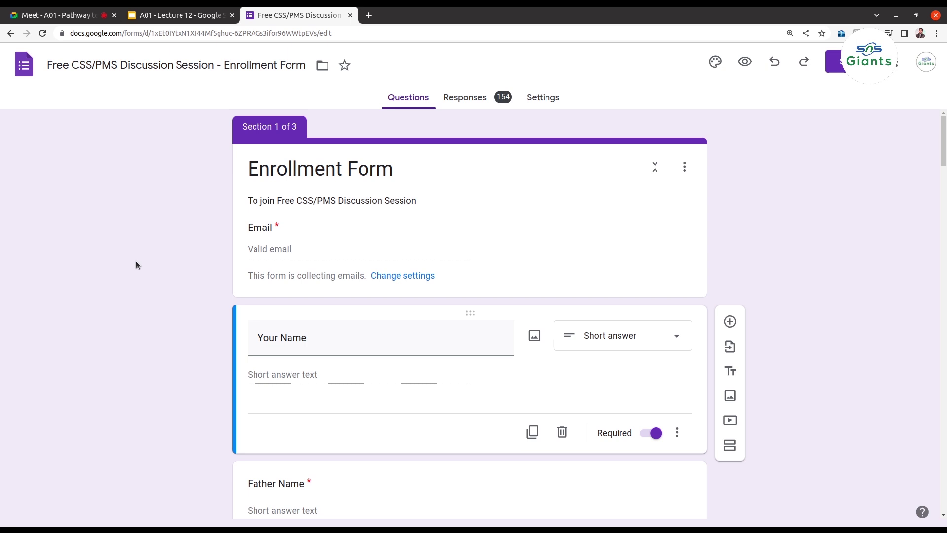
- Look through all three sections of the enrollment form, from the personal details to the final acknowledgment question
scroll(135, 261, down, 10)
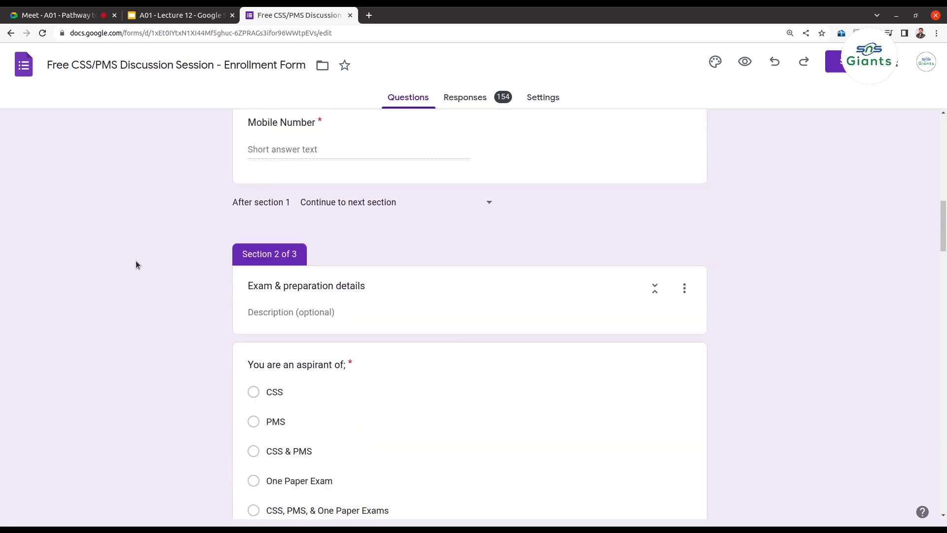
scroll(135, 262, up, 8)
scroll(135, 265, down, 20)
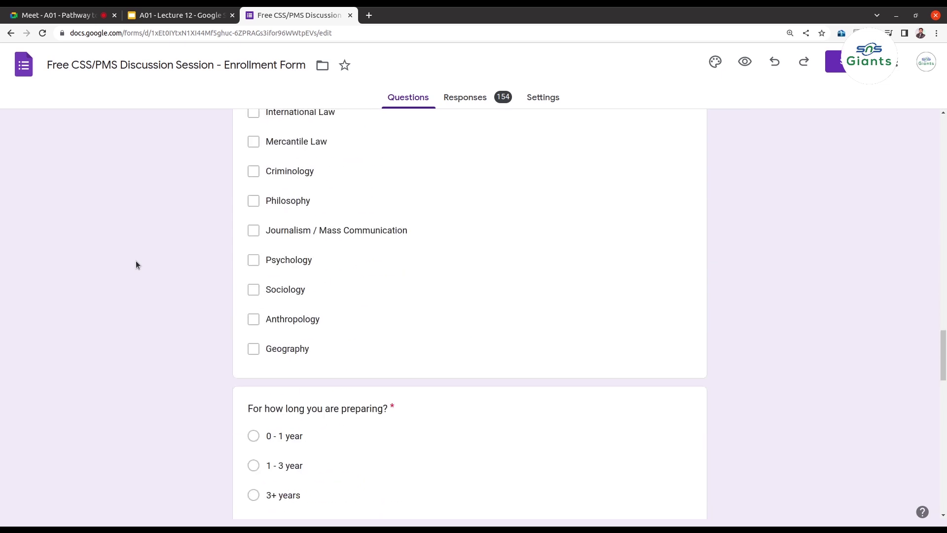
scroll(136, 265, up, 20)
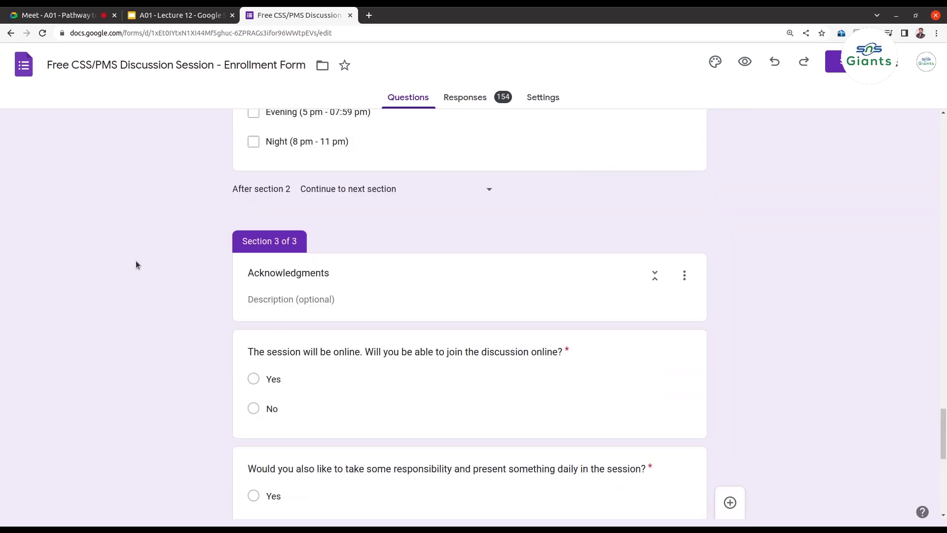
scroll(136, 264, up, 12)
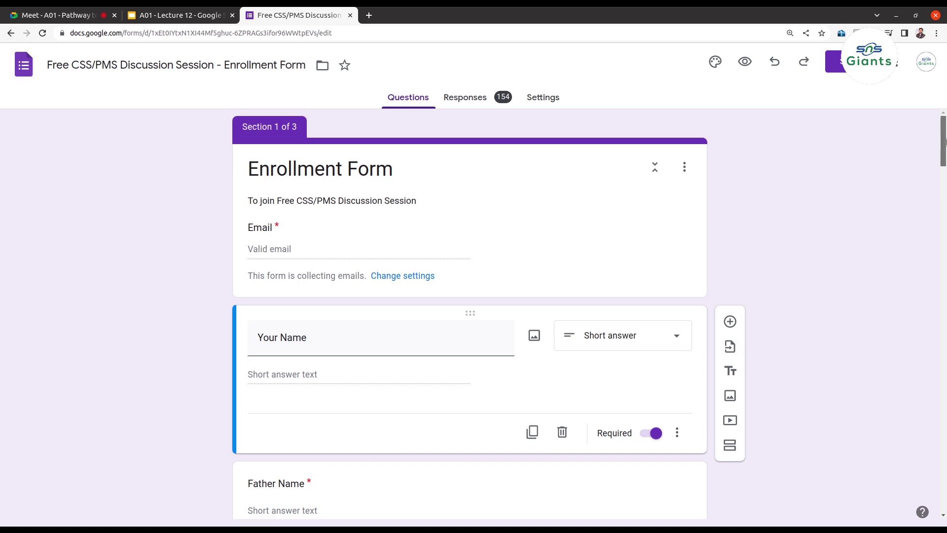
drag(944, 145, 936, 122)
drag(941, 147, 944, 486)
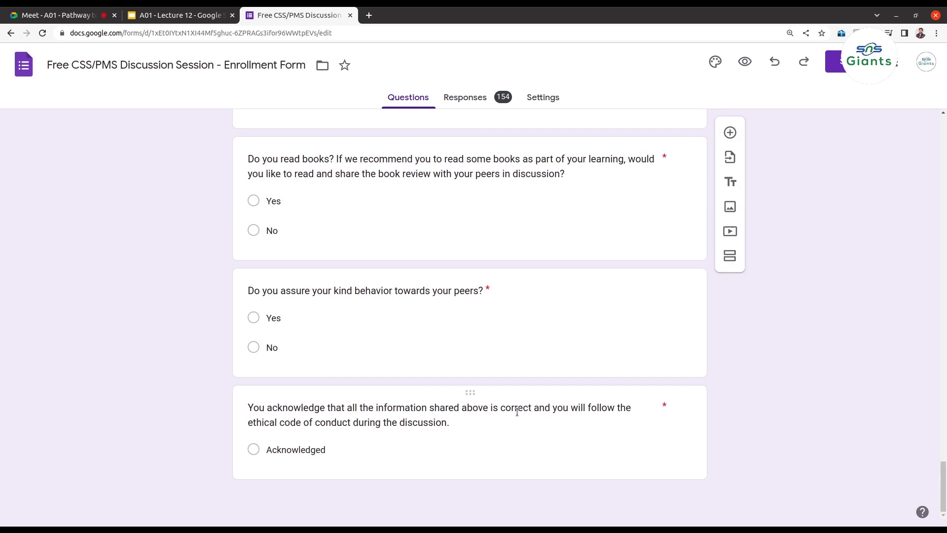
- Return to the Forms home page, browse the full template gallery and create a form from the Course Evaluation template
click(24, 70)
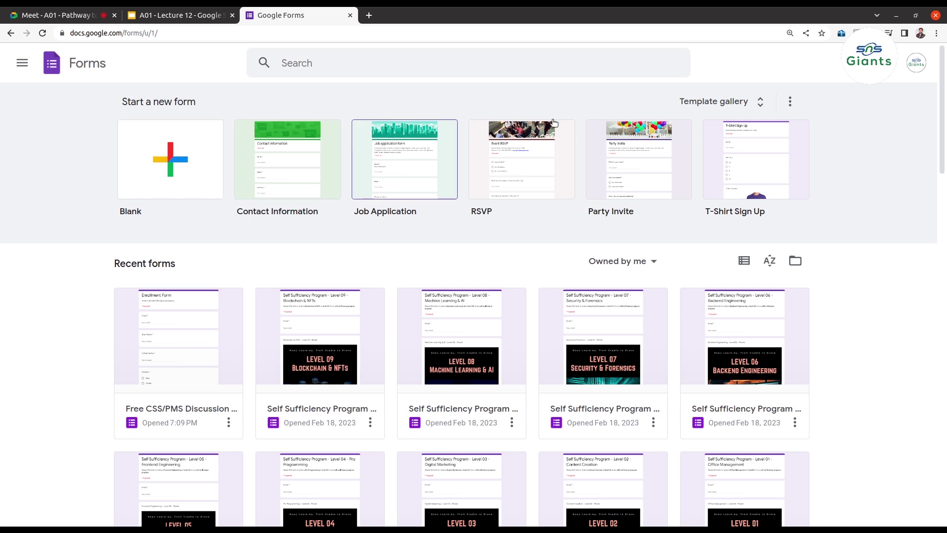
click(762, 102)
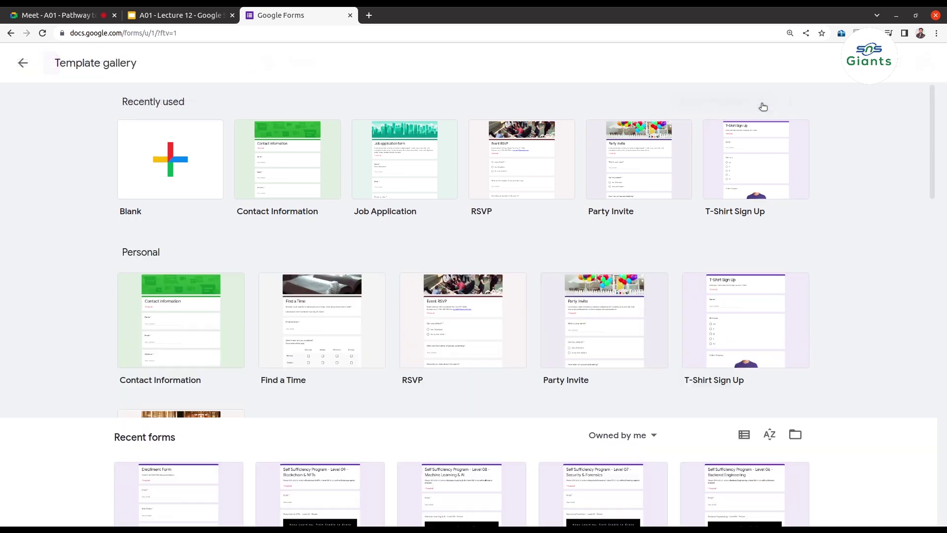
scroll(653, 319, down, 4)
scroll(656, 320, up, 1)
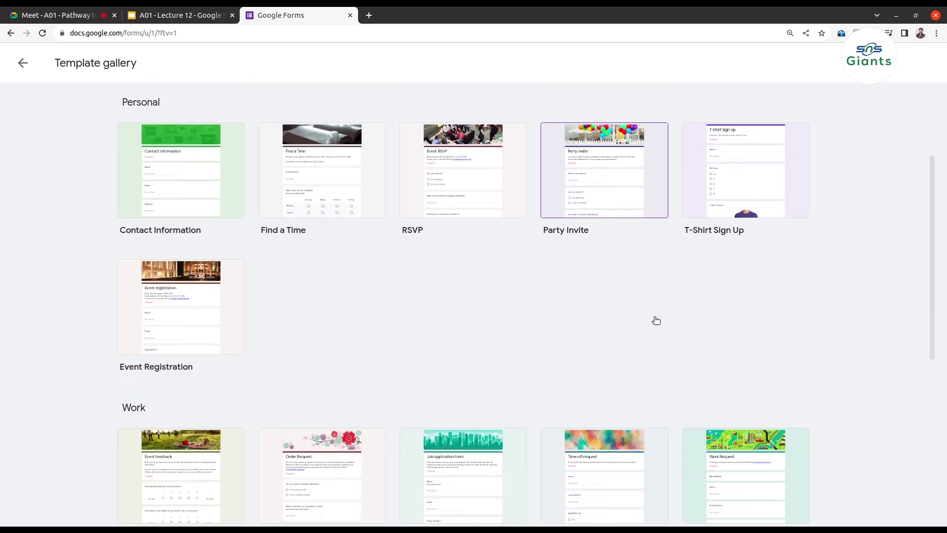
scroll(654, 319, up, 3)
scroll(655, 321, down, 6)
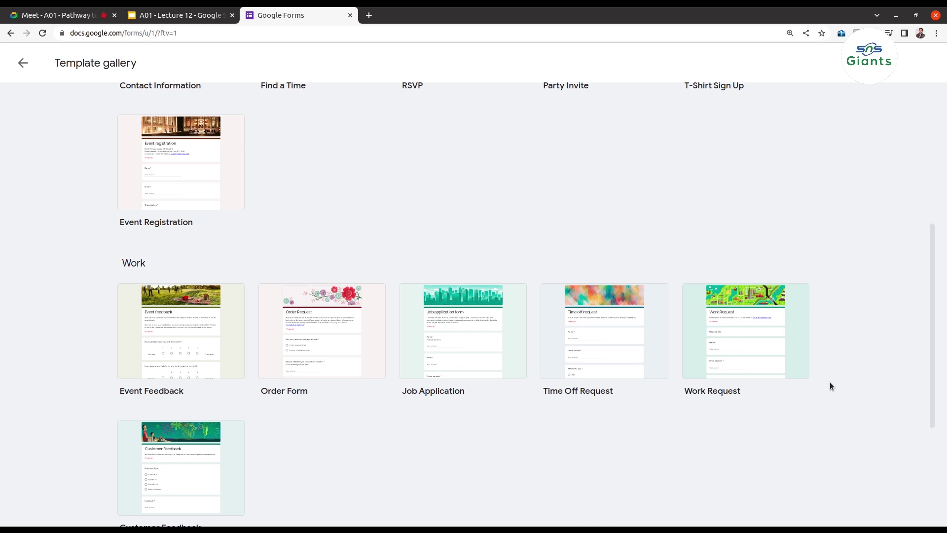
scroll(830, 387, down, 4)
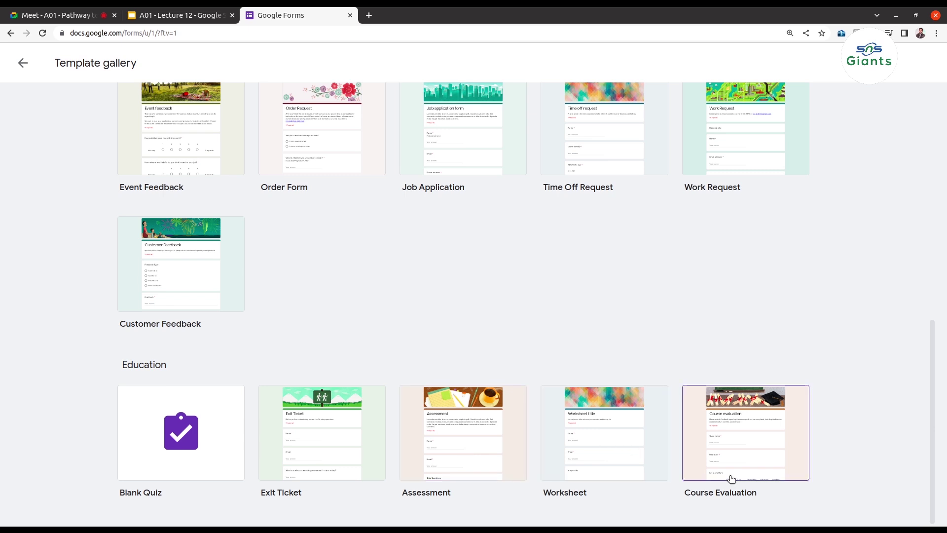
click(729, 439)
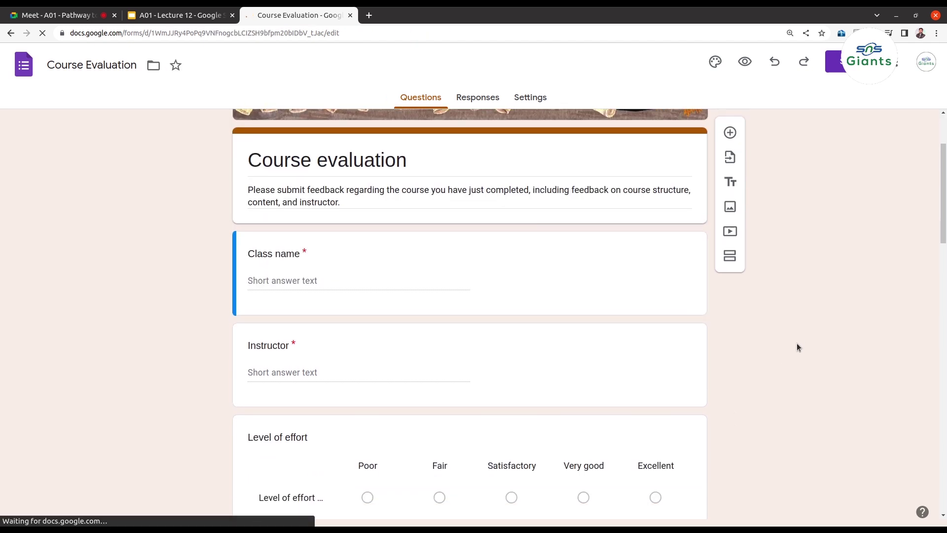
- Review the Course Evaluation form's questions, from class name and the rating grids to the reason for choosing the course
scroll(797, 344, down, 5)
scroll(304, 235, up, 1)
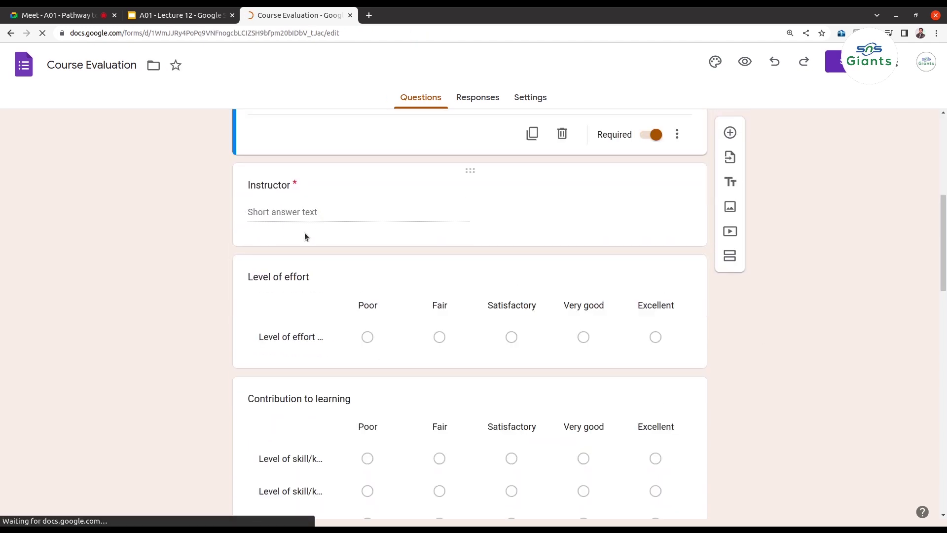
scroll(655, 265, up, 5)
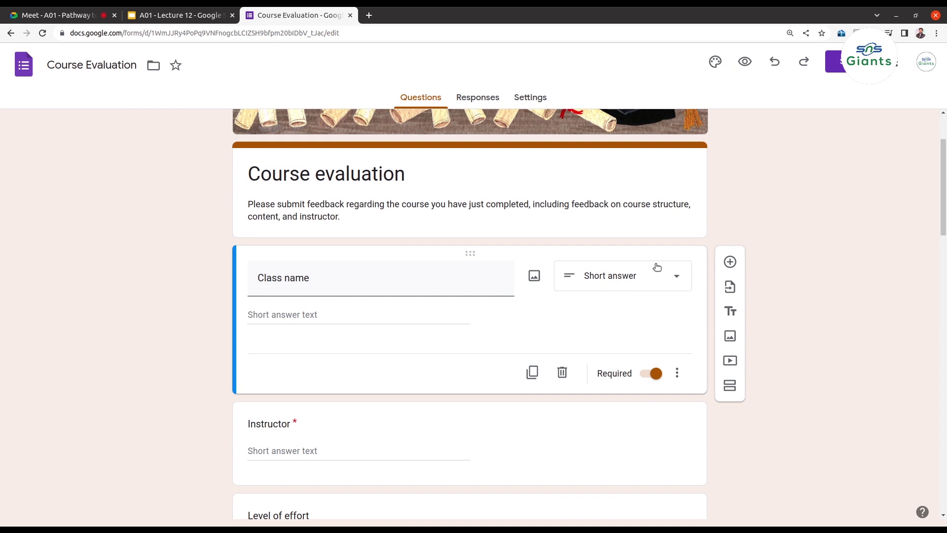
scroll(656, 267, down, 5)
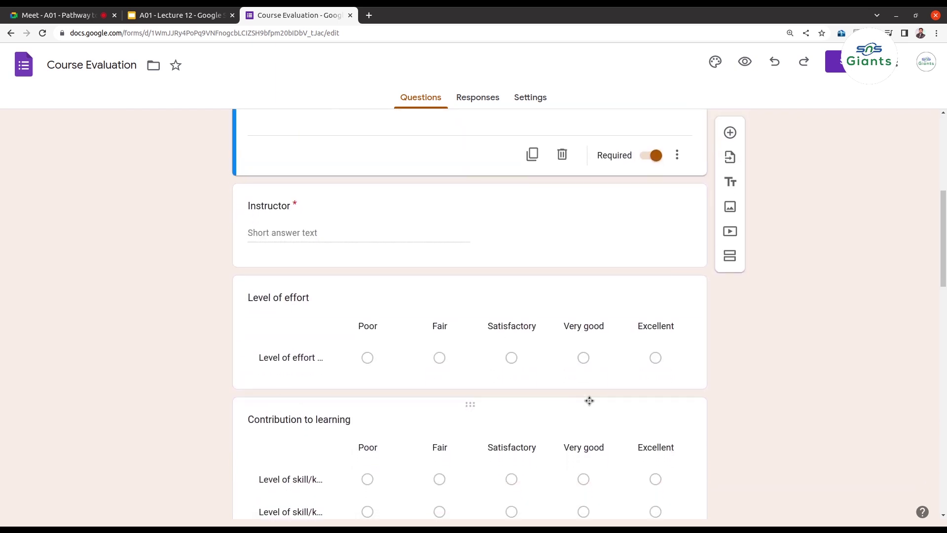
scroll(589, 400, down, 3)
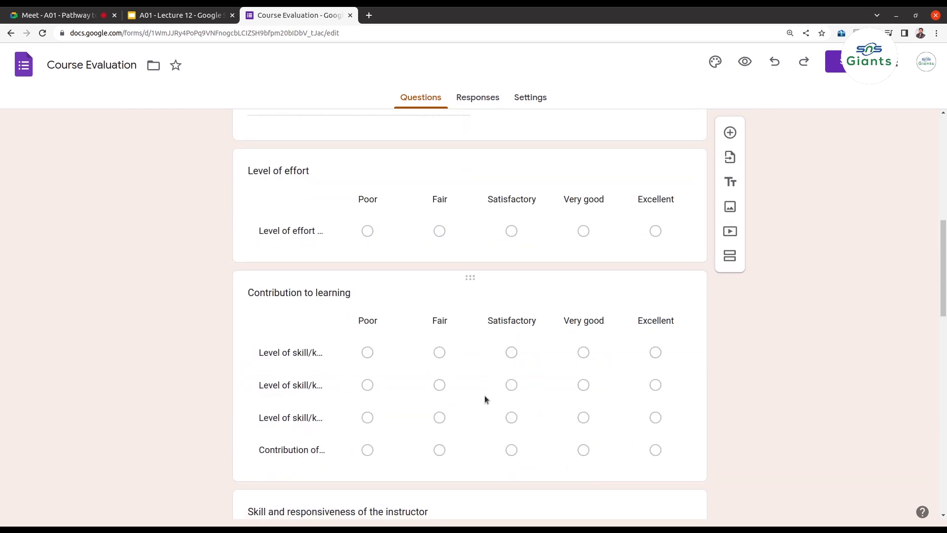
scroll(483, 403, down, 1)
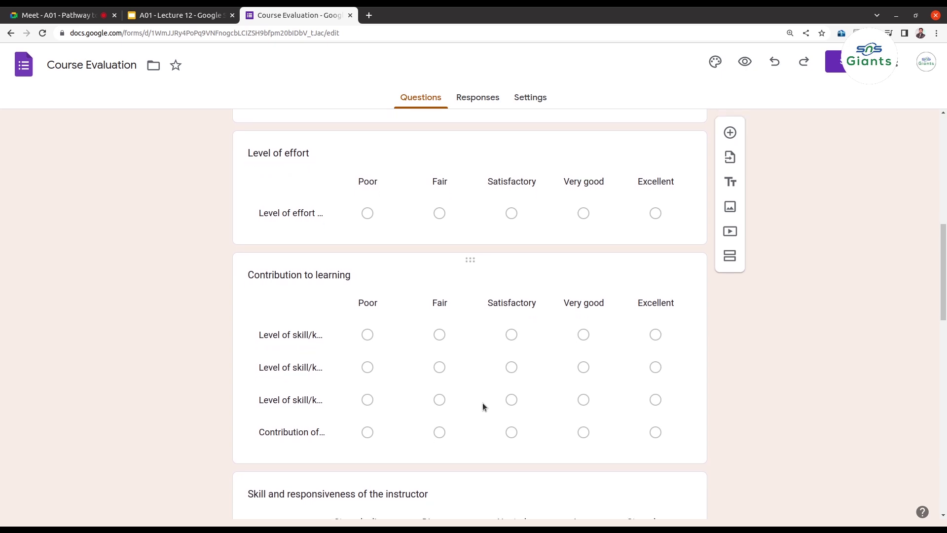
scroll(483, 402, down, 4)
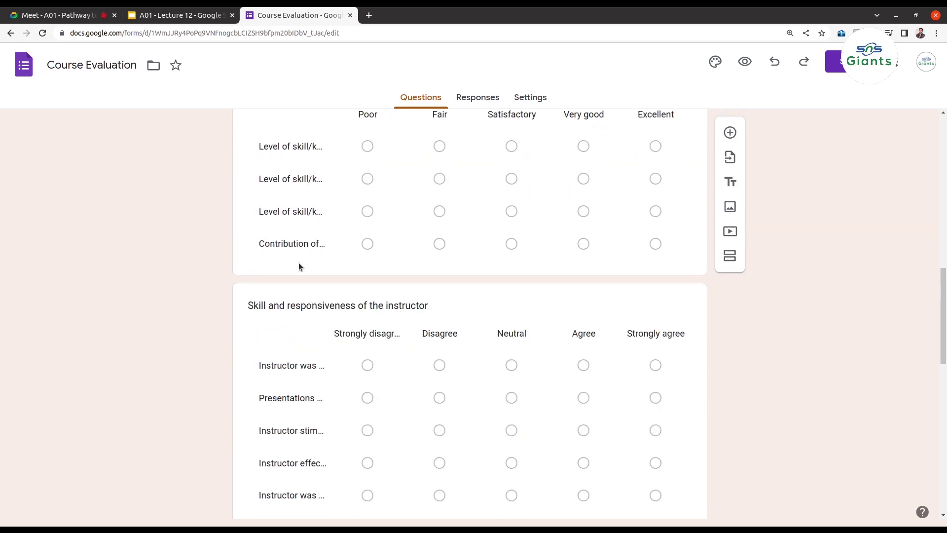
scroll(299, 266, down, 2)
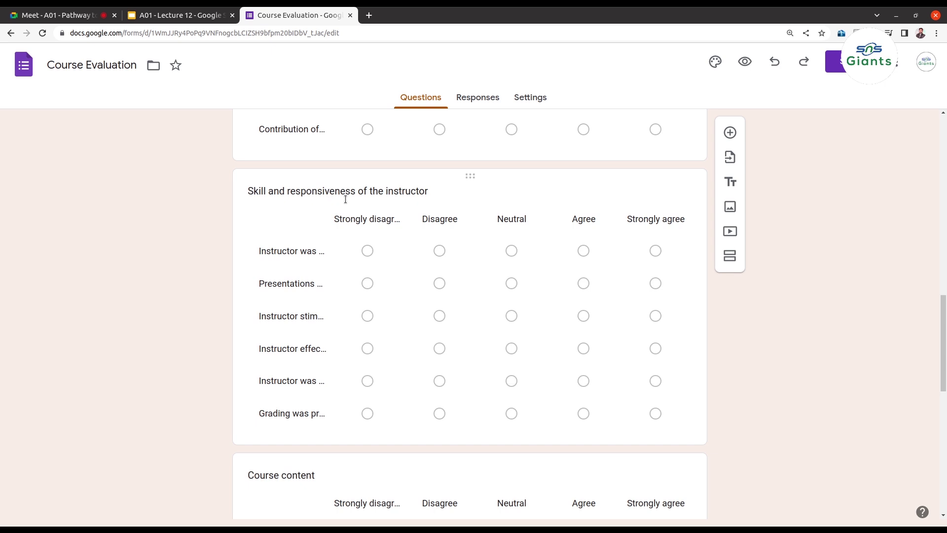
scroll(326, 348, down, 5)
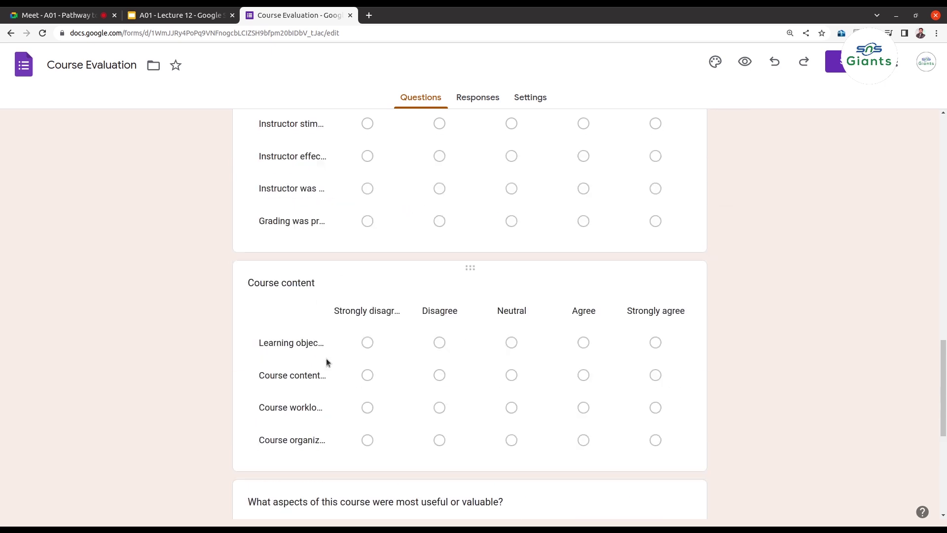
scroll(348, 350, down, 2)
scroll(348, 350, down, 3)
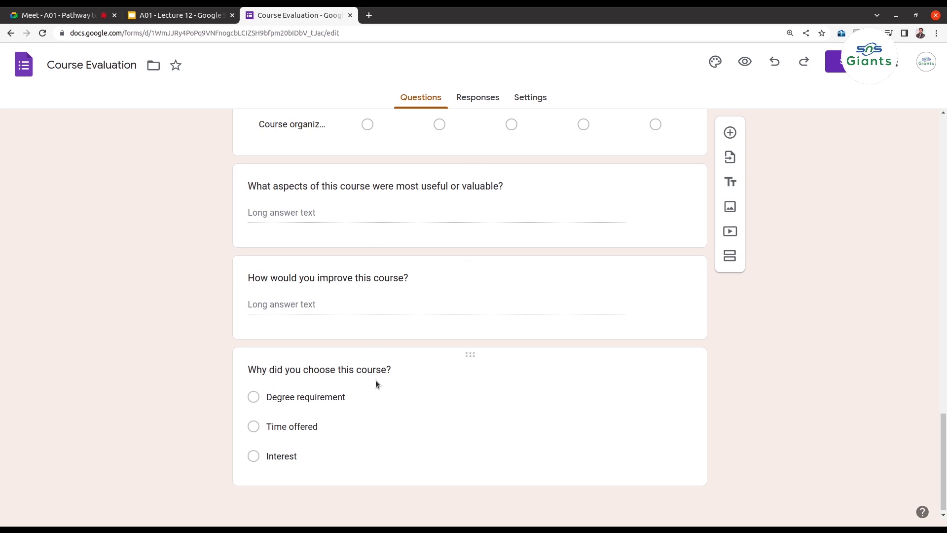
scroll(375, 380, down, 1)
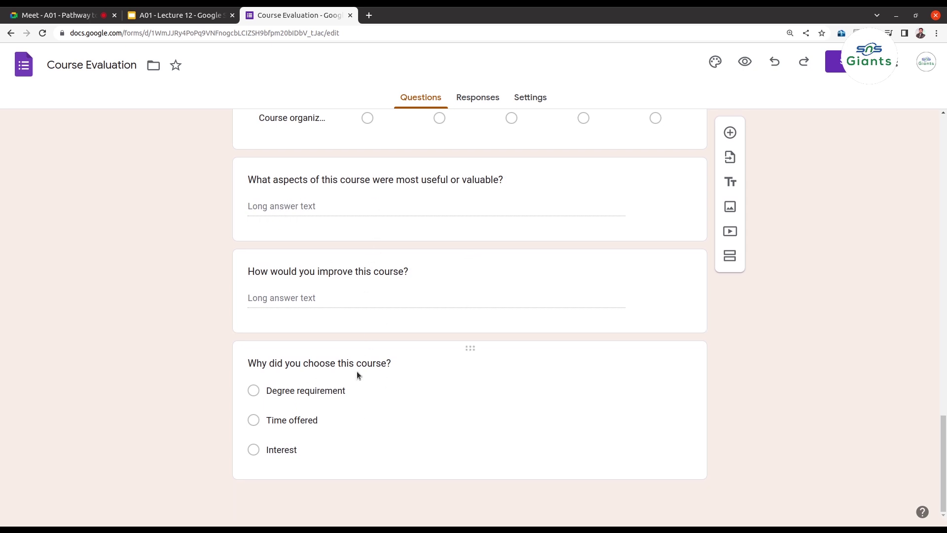
scroll(363, 378, up, 5)
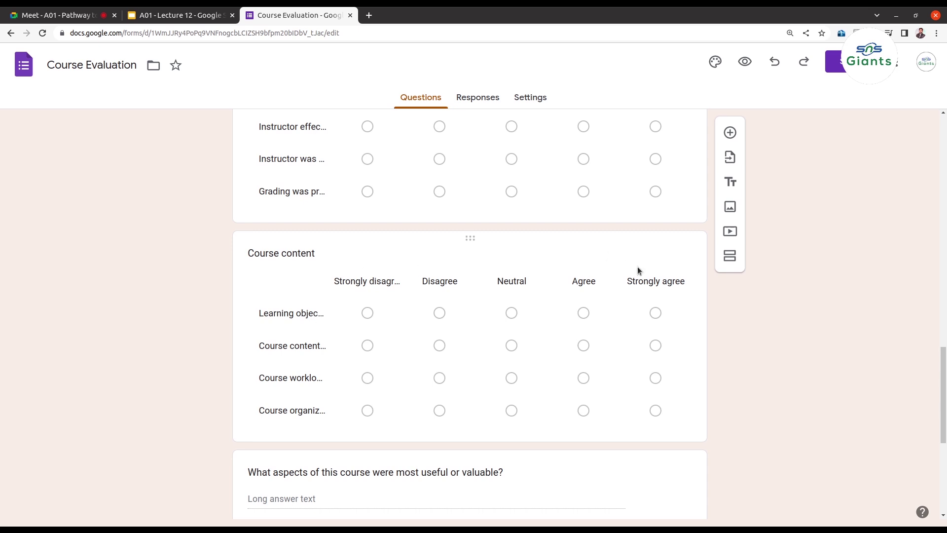
scroll(333, 423, up, 6)
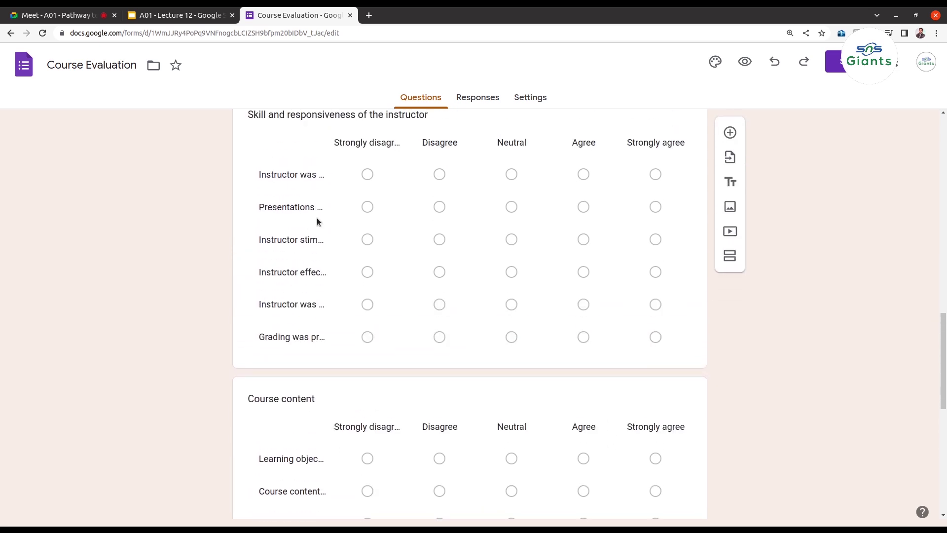
scroll(334, 208, up, 10)
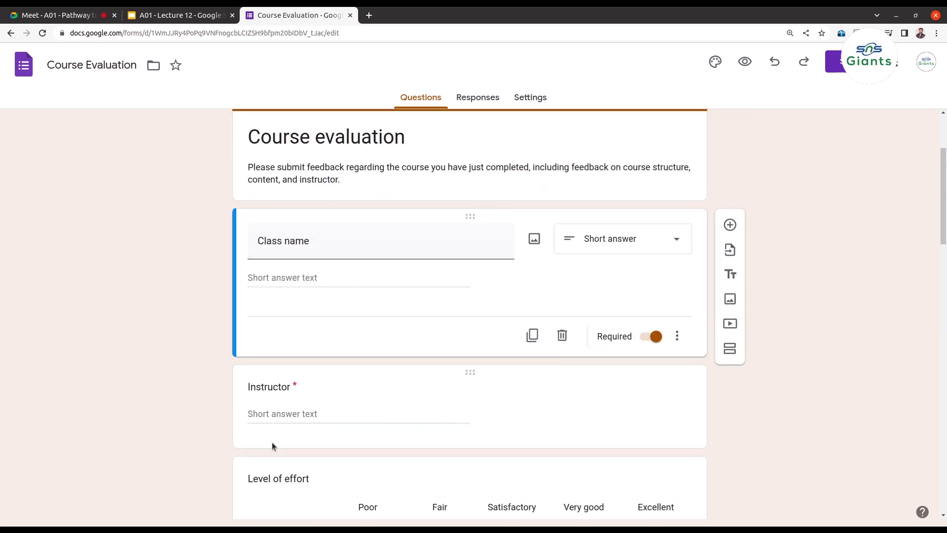
scroll(285, 417, down, 20)
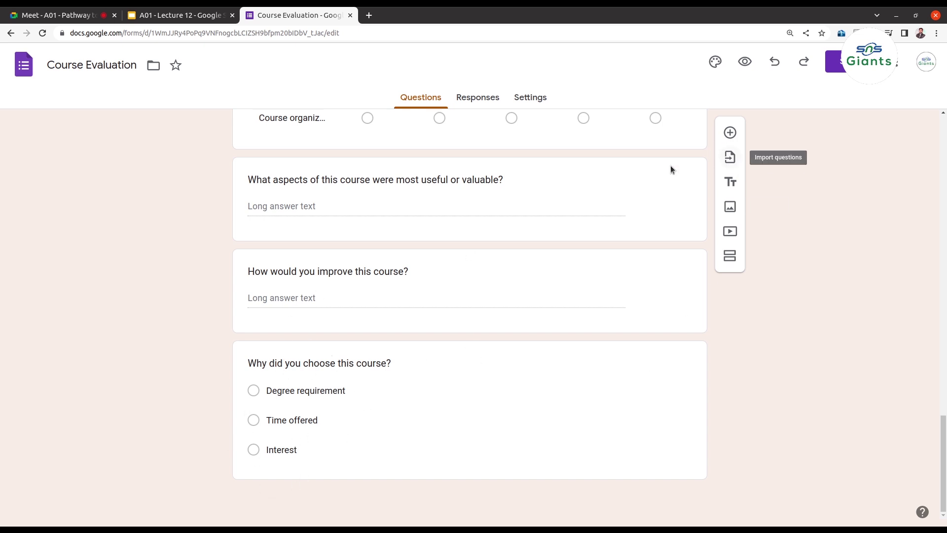
scroll(656, 165, up, 3)
scroll(653, 176, down, 3)
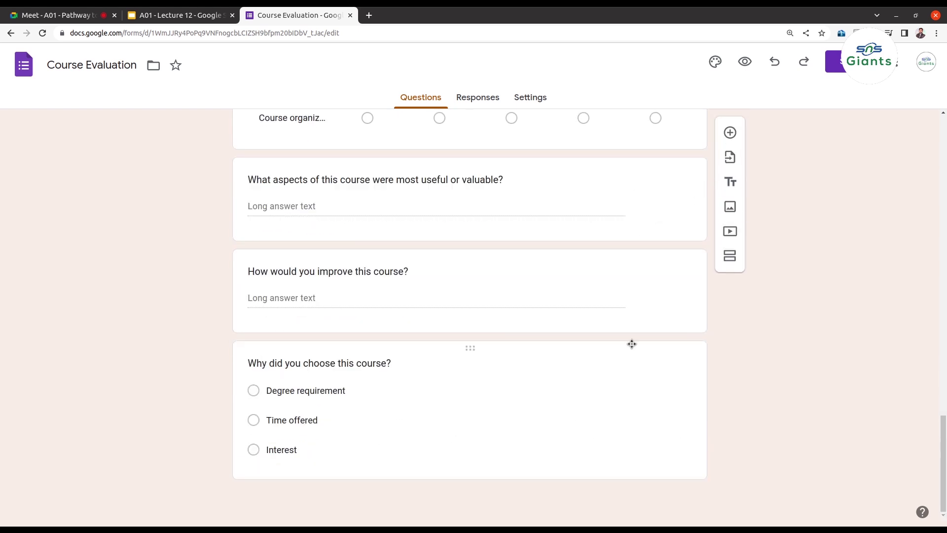
- Add a new question after "Why did you choose this course?" and insert the project management picture into it
click(632, 344)
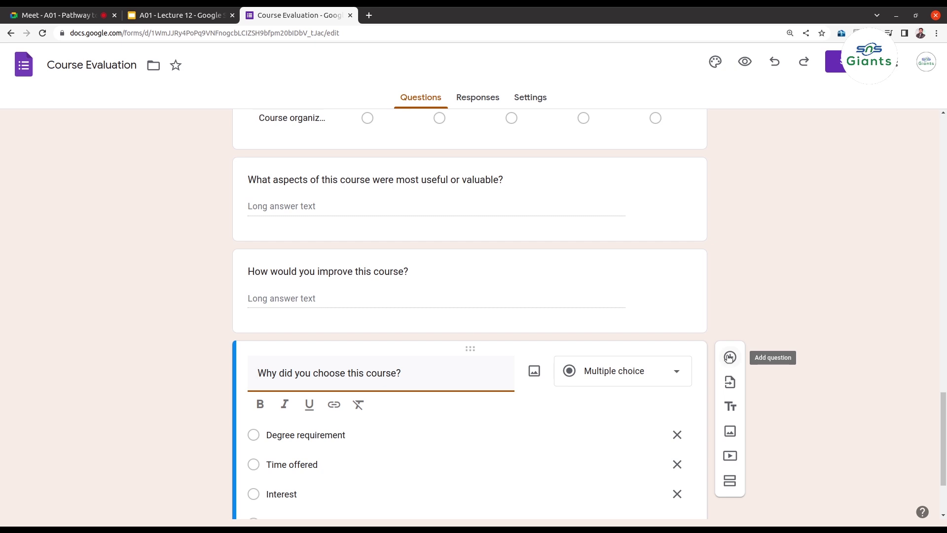
click(729, 358)
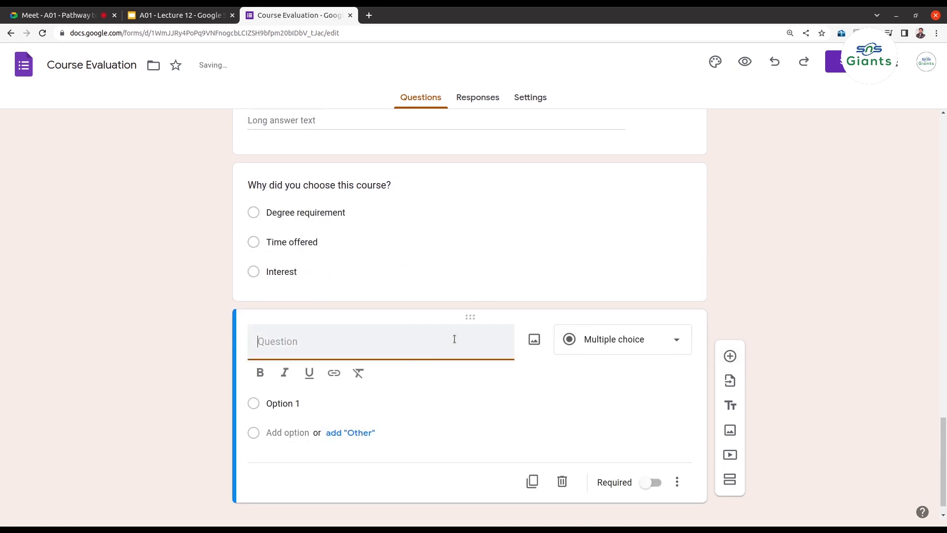
click(534, 340)
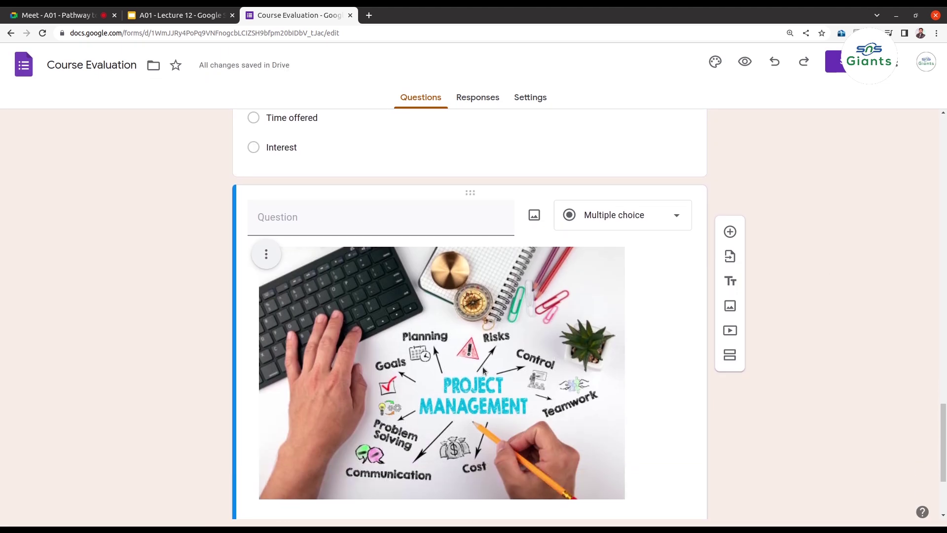
scroll(482, 366, down, 2)
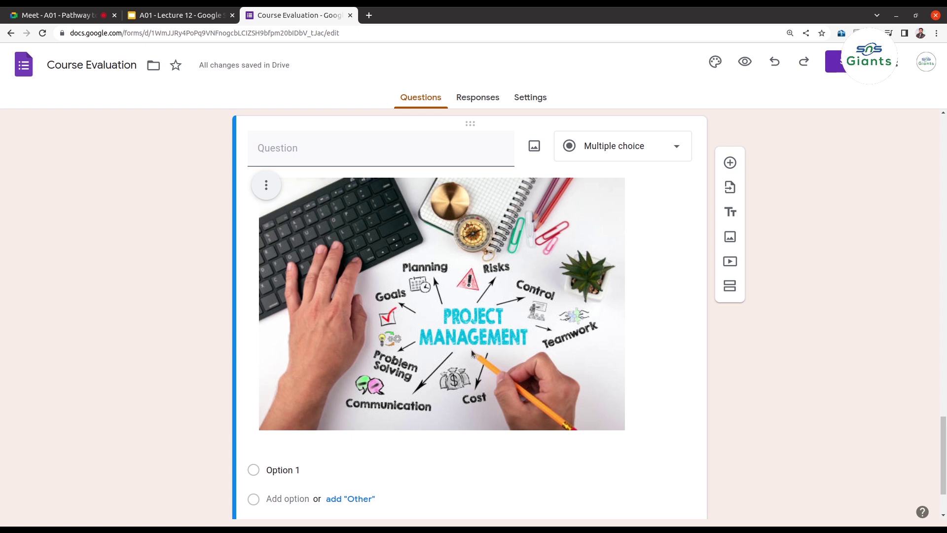
- Examine the text formatting options and the available answer types for the new picture question, keeping Multiple choice
click(383, 158)
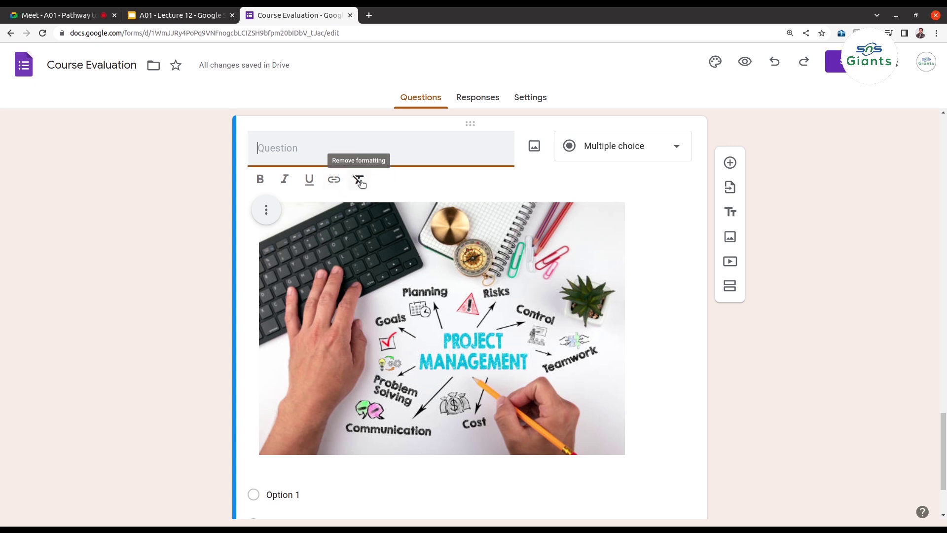
click(636, 157)
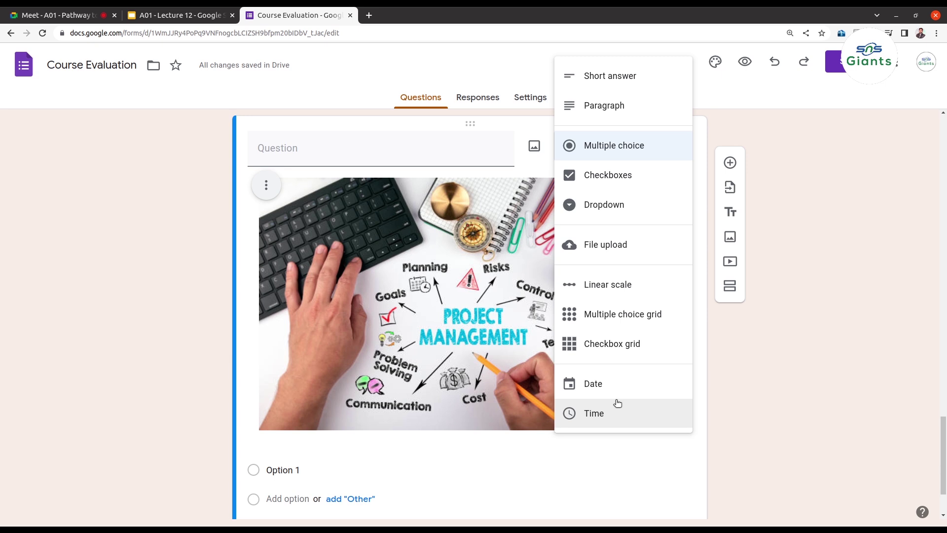
click(882, 344)
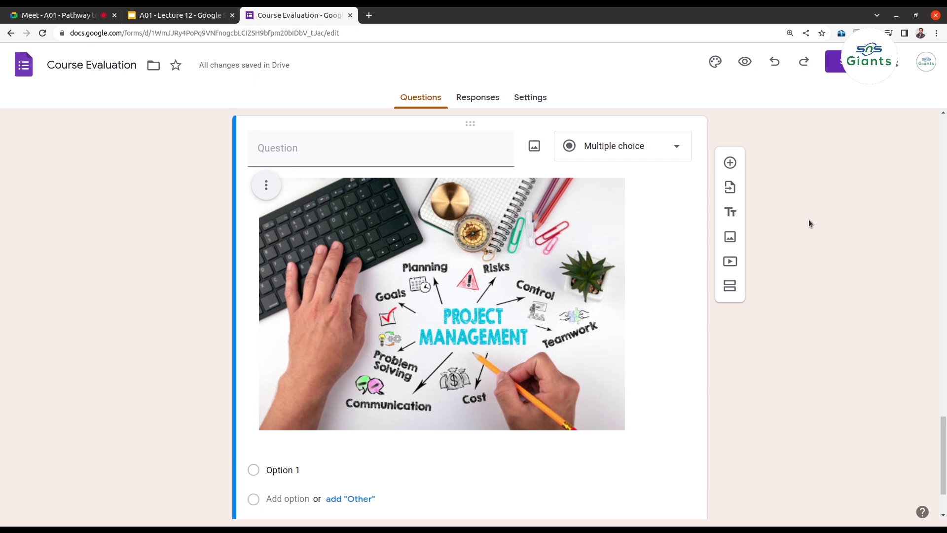
scroll(809, 218, down, 2)
scroll(808, 218, up, 10)
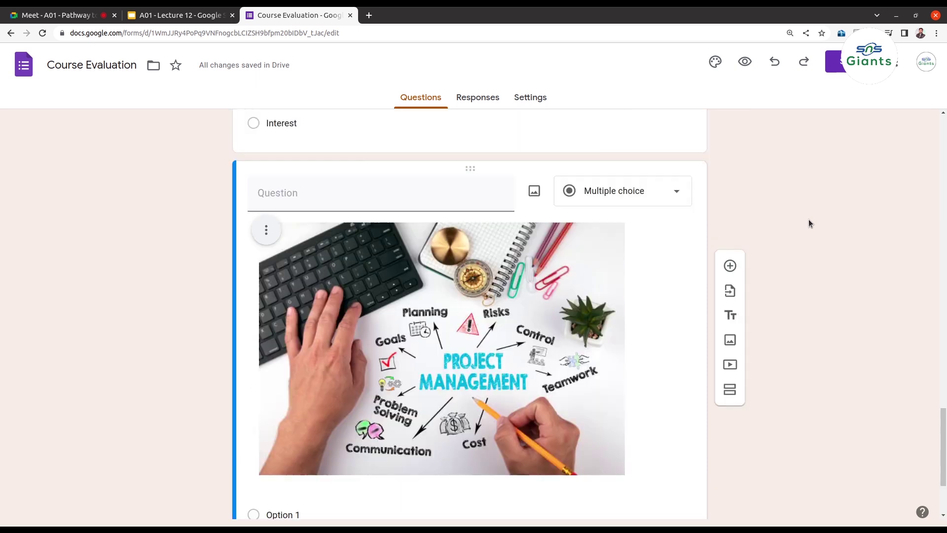
scroll(809, 223, up, 10)
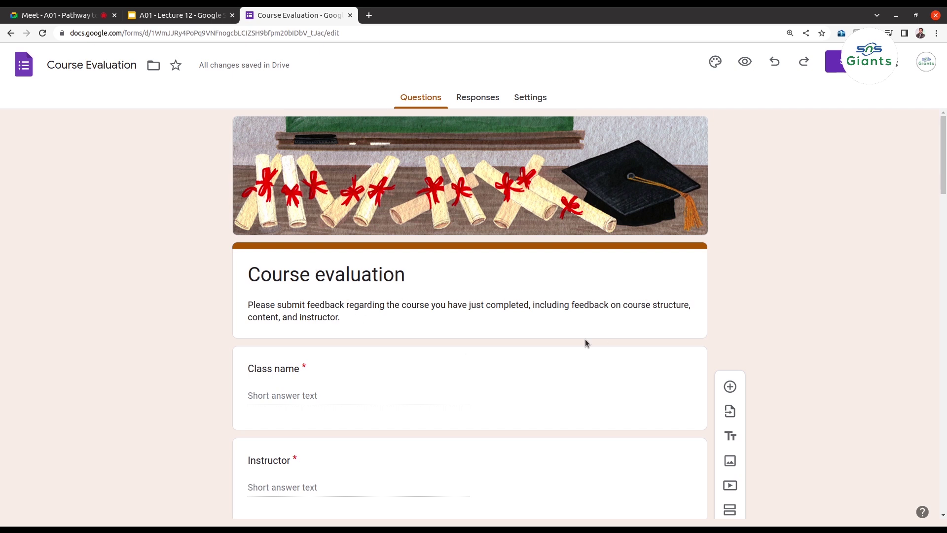
- Turn the Class name question's Required setting off and on again, and examine its additional display options
scroll(585, 339, down, 4)
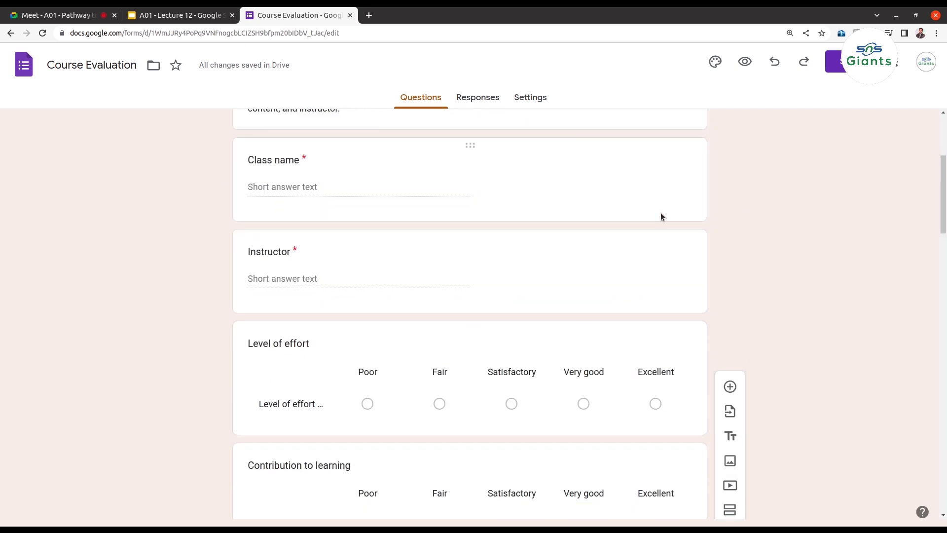
click(661, 213)
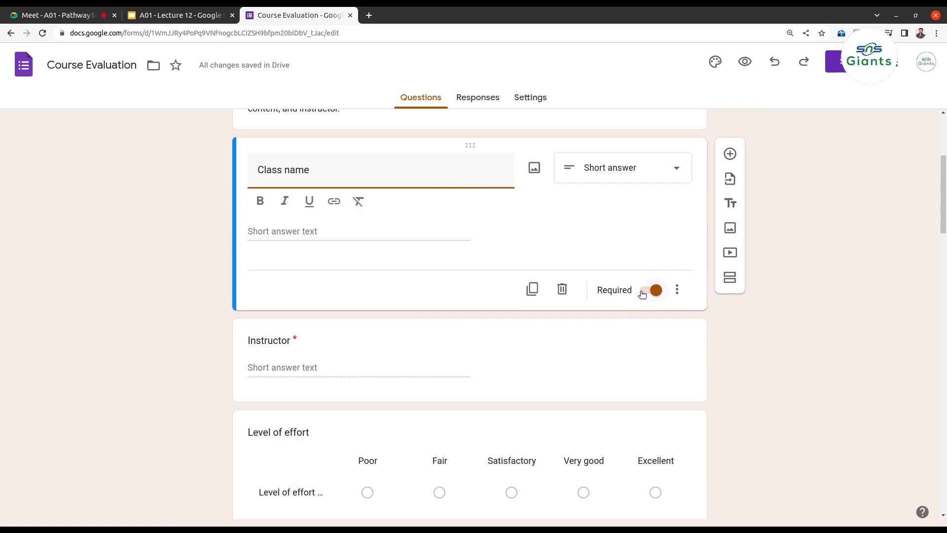
click(642, 292)
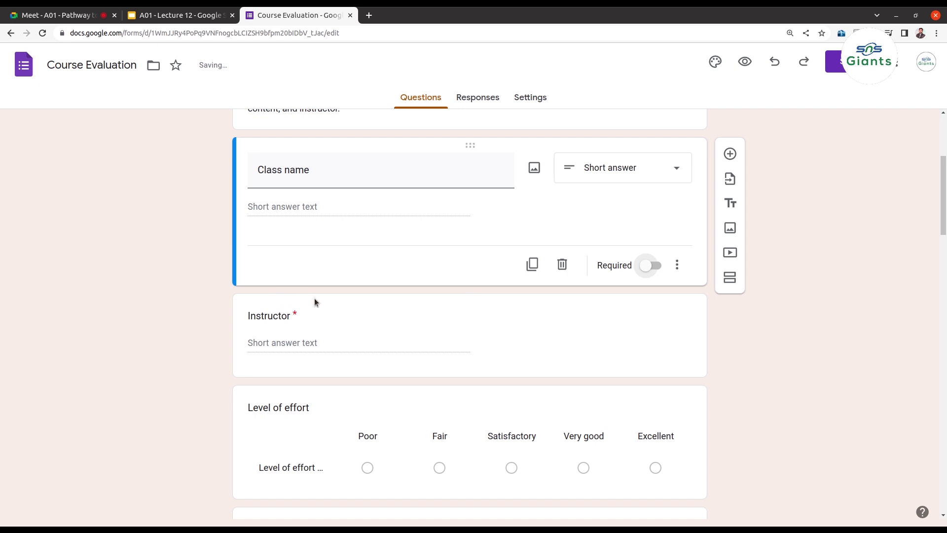
click(646, 266)
click(677, 268)
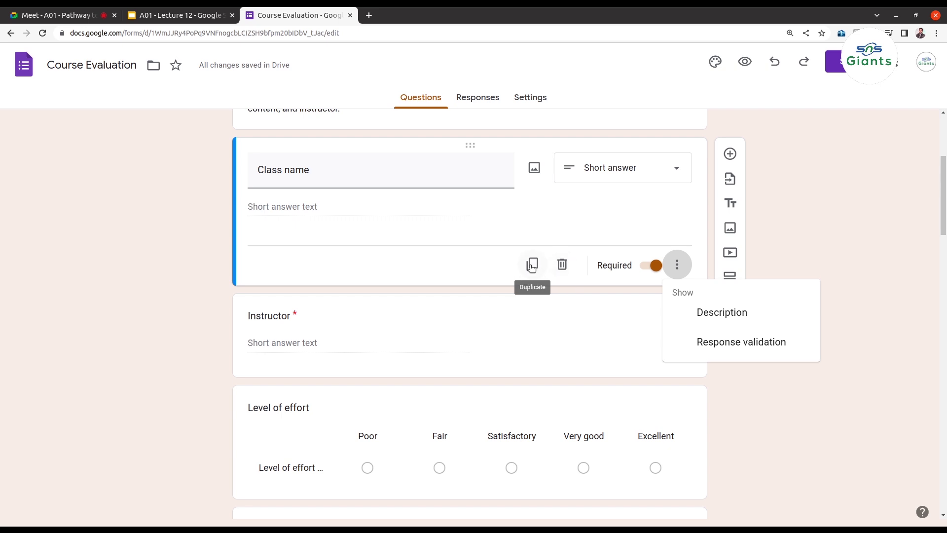
scroll(740, 252, up, 2)
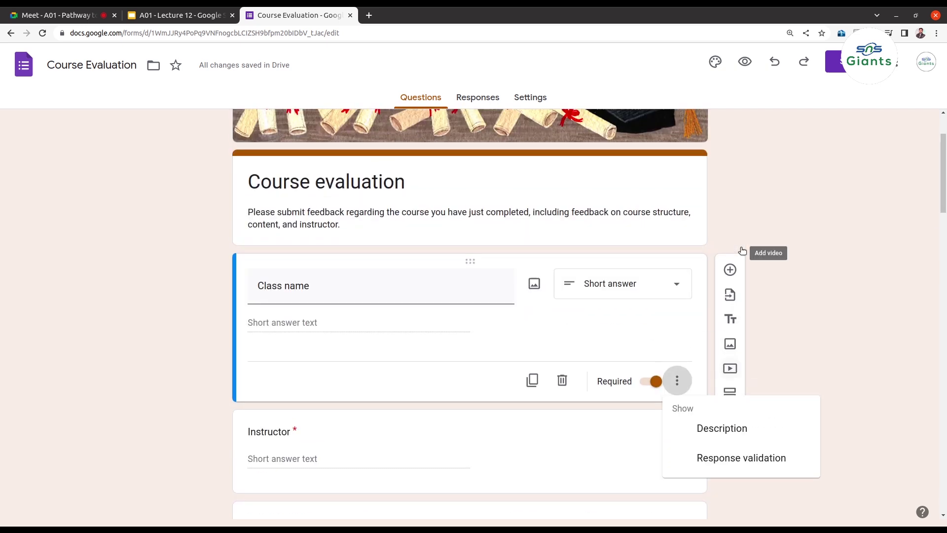
- Link the form's responses to a new spreadsheet named Course Evaluation (Responses)
click(477, 100)
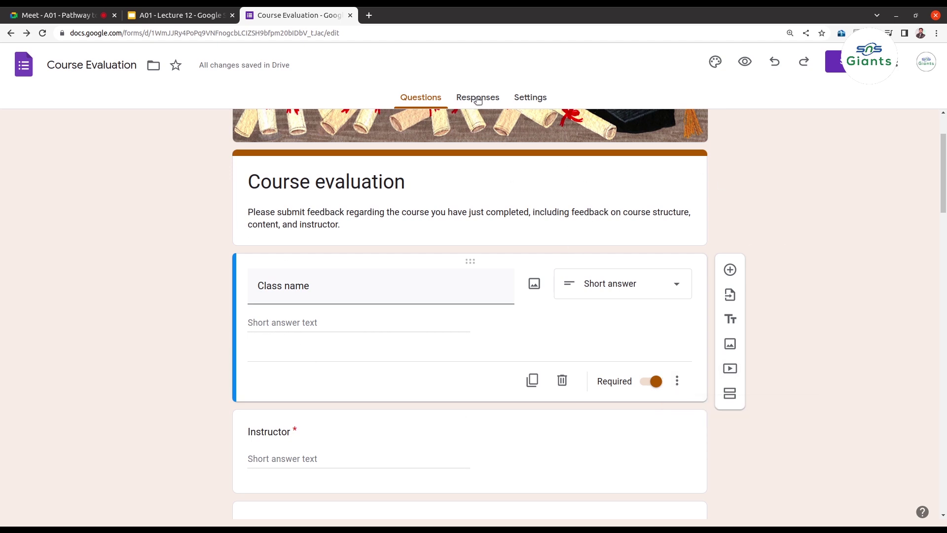
click(477, 99)
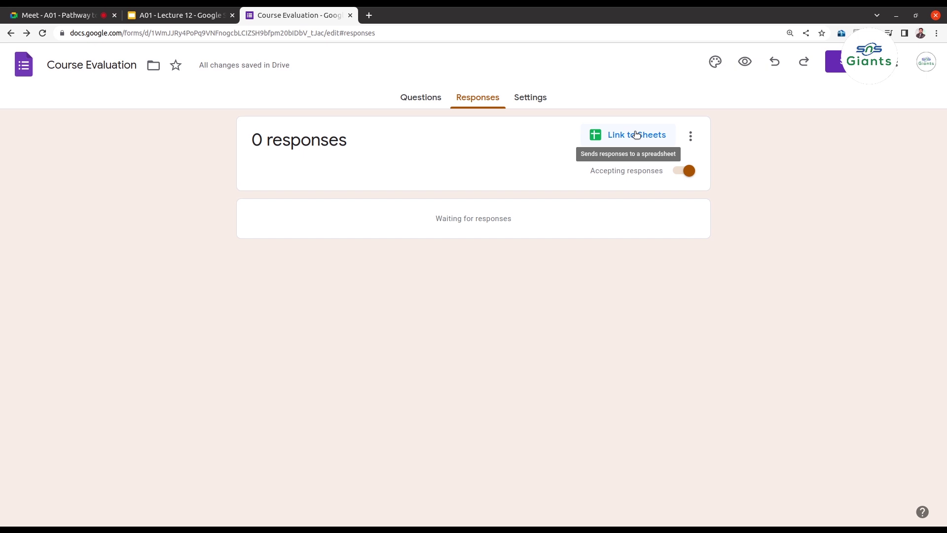
click(635, 134)
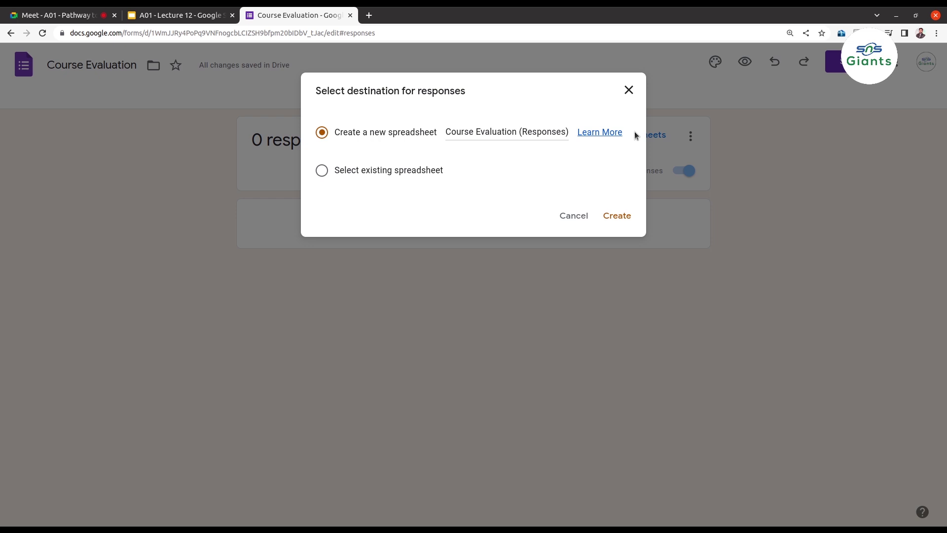
click(613, 214)
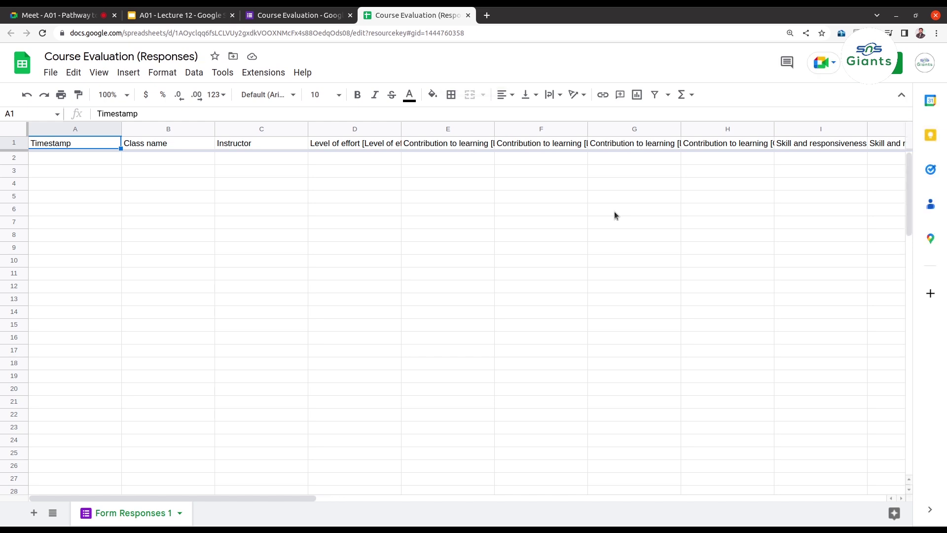
- Return to the Course Evaluation form and examine its email, link and HTML embed sending options
click(309, 14)
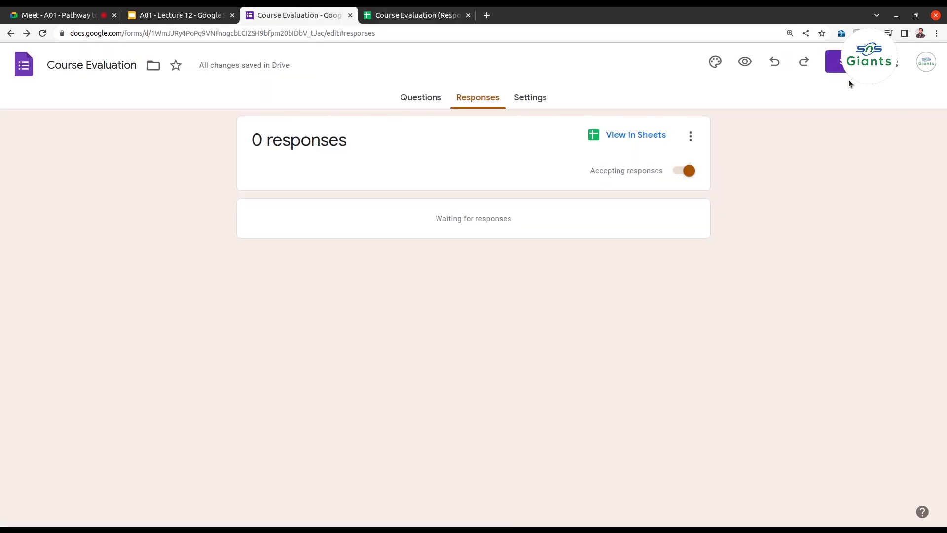
click(836, 66)
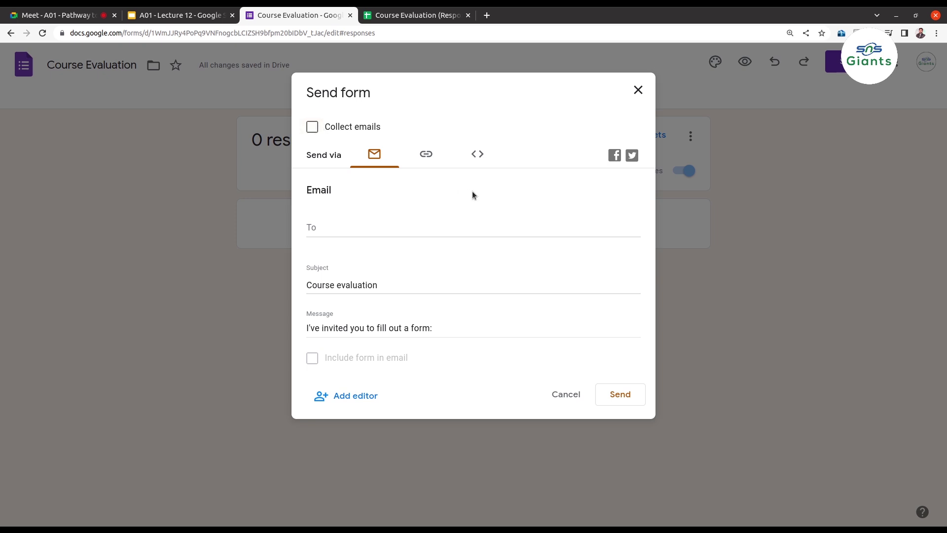
click(343, 232)
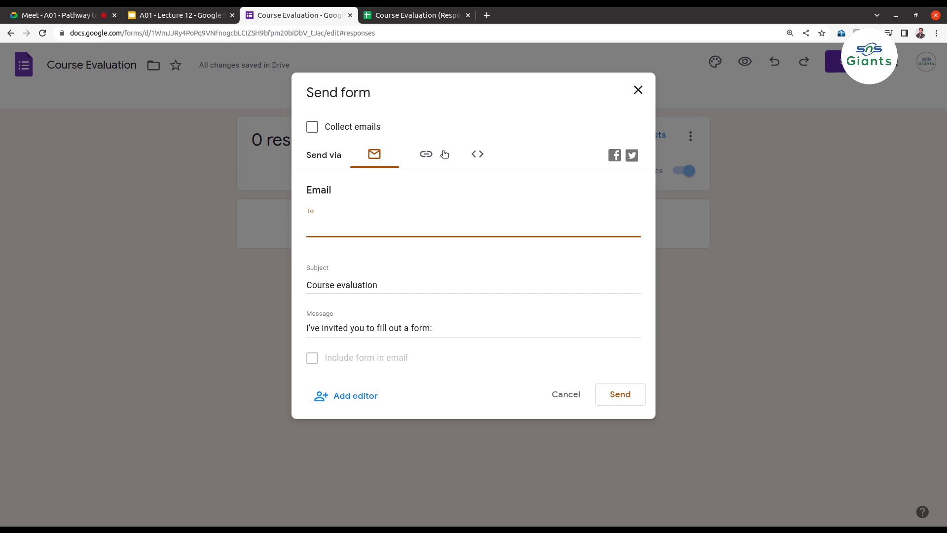
click(426, 155)
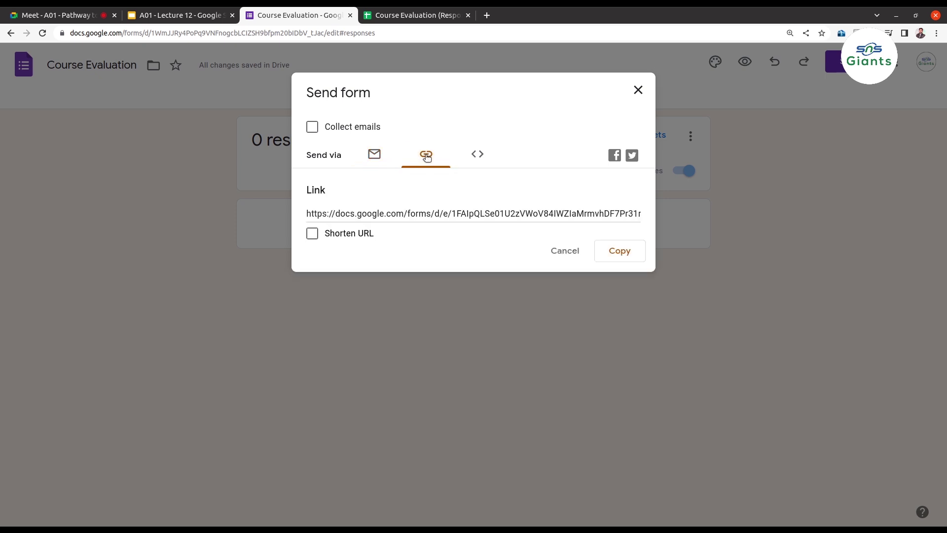
click(479, 156)
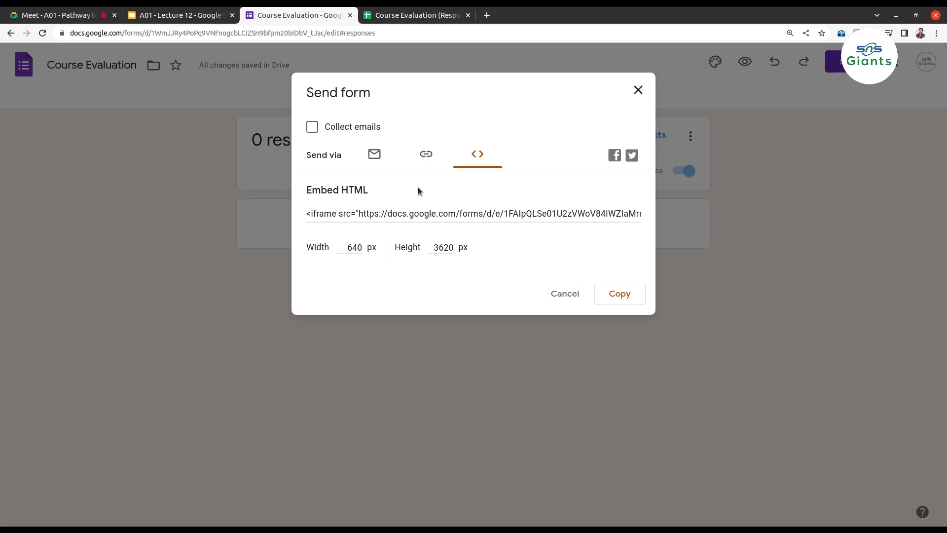
- Choose sharing the form by link, shorten the URL and copy it
click(426, 154)
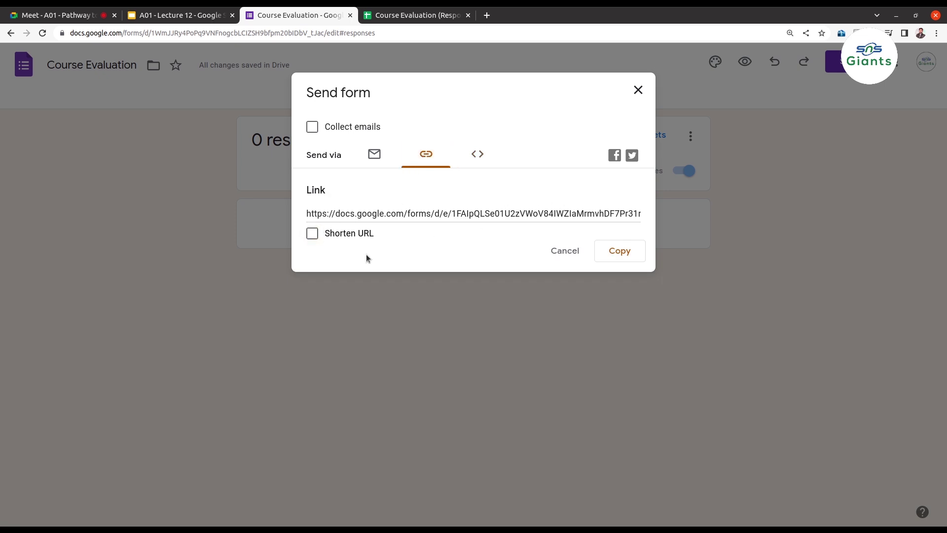
click(313, 234)
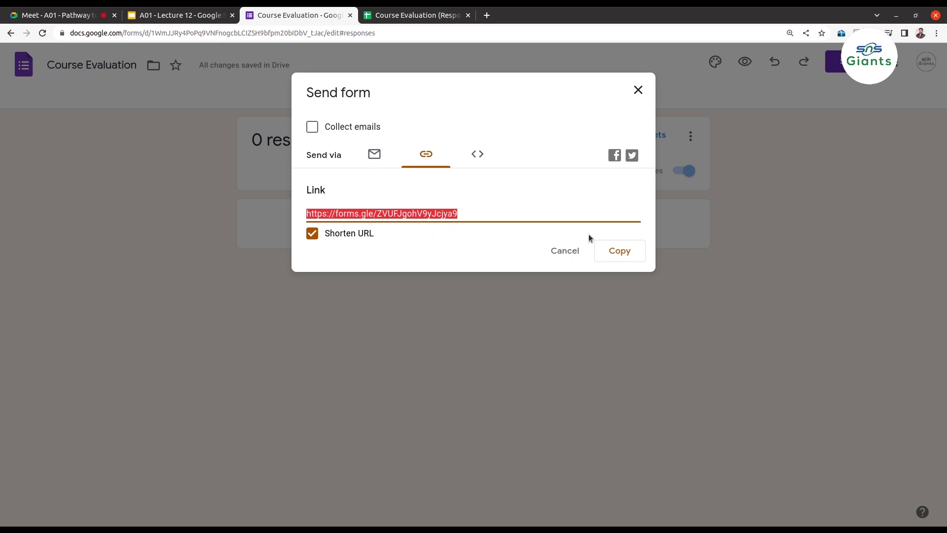
click(636, 251)
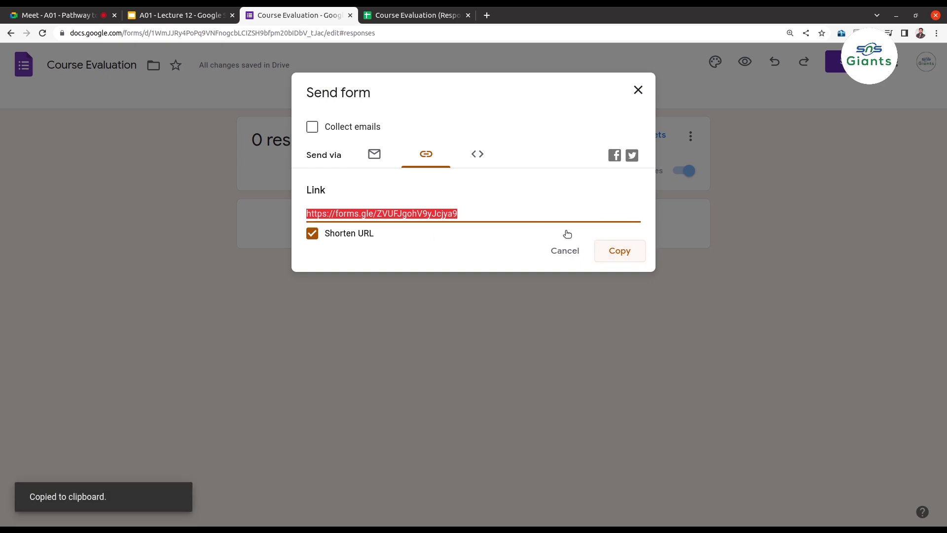
- Switch to the Google Meet call and post the copied form link in the in-call messages
click(68, 19)
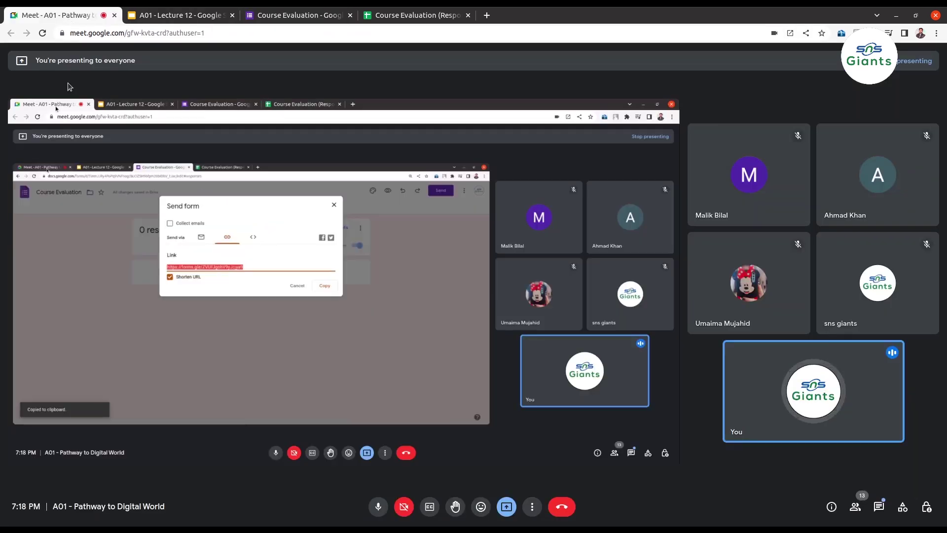
click(877, 506)
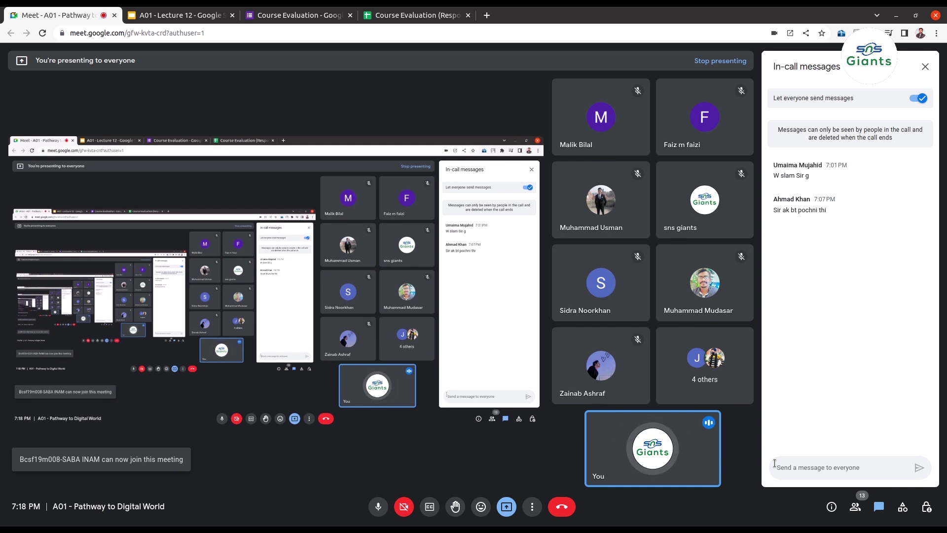
key(ctrl+v)
key(Return)
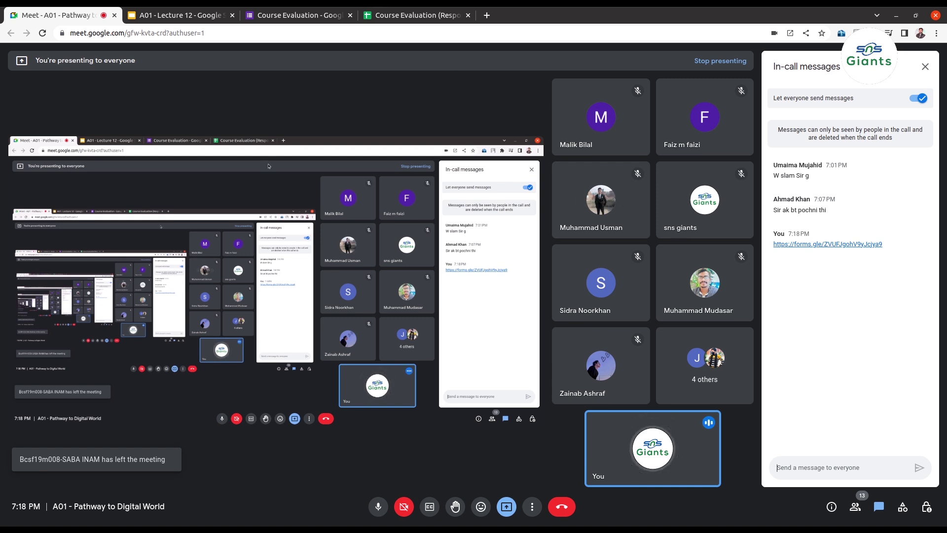
- Return to the Course Evaluation form, close the Send form dialog and check the form's questions and responses
click(389, 15)
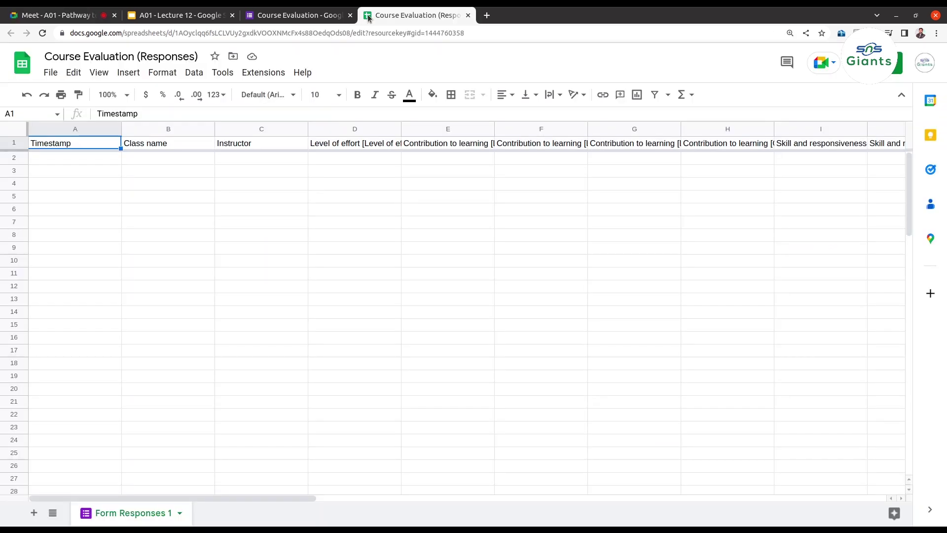
click(309, 22)
click(565, 252)
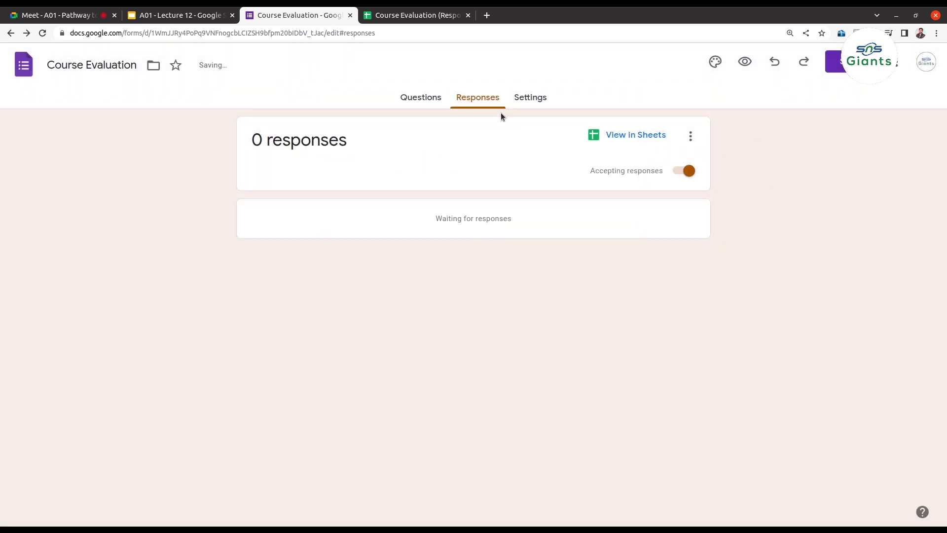
click(430, 97)
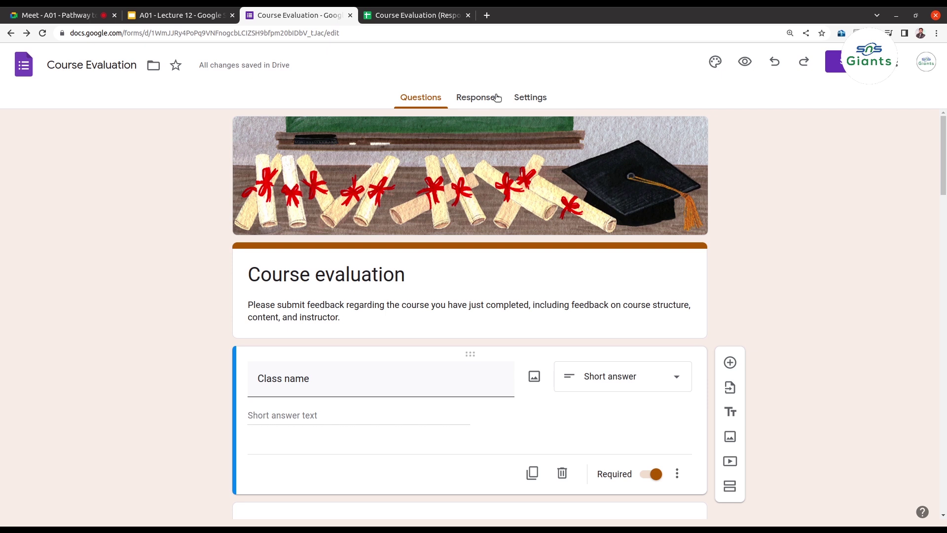
click(496, 97)
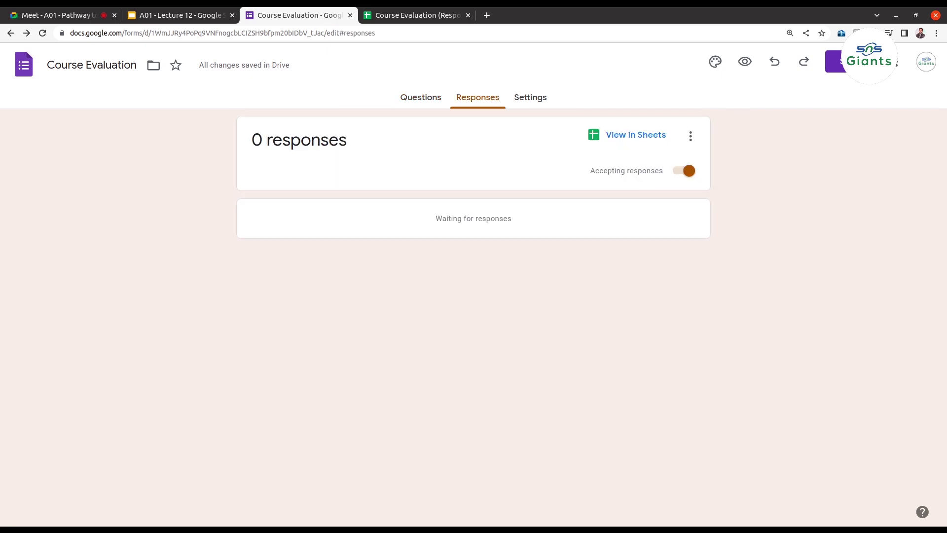
- Open the shared Course evaluation form from the link in the Google Meet chat
click(64, 17)
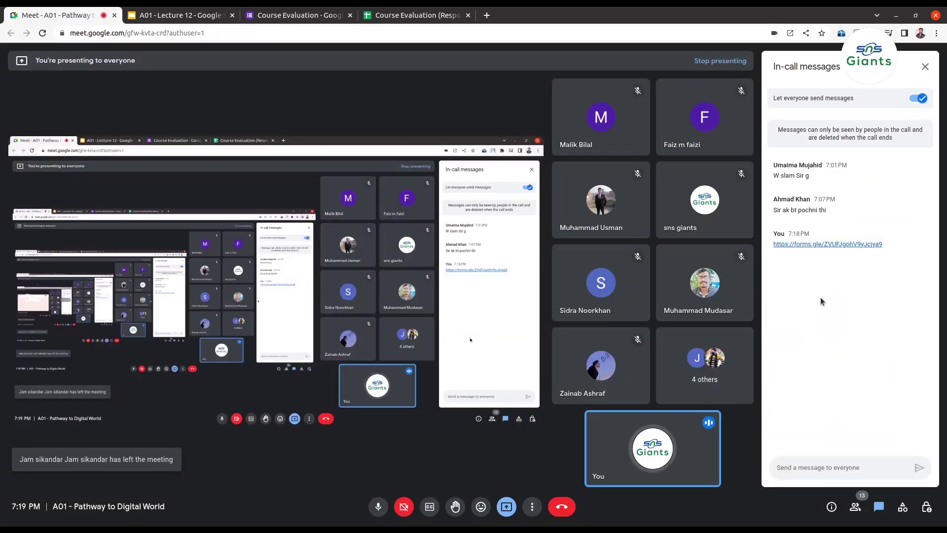
click(800, 243)
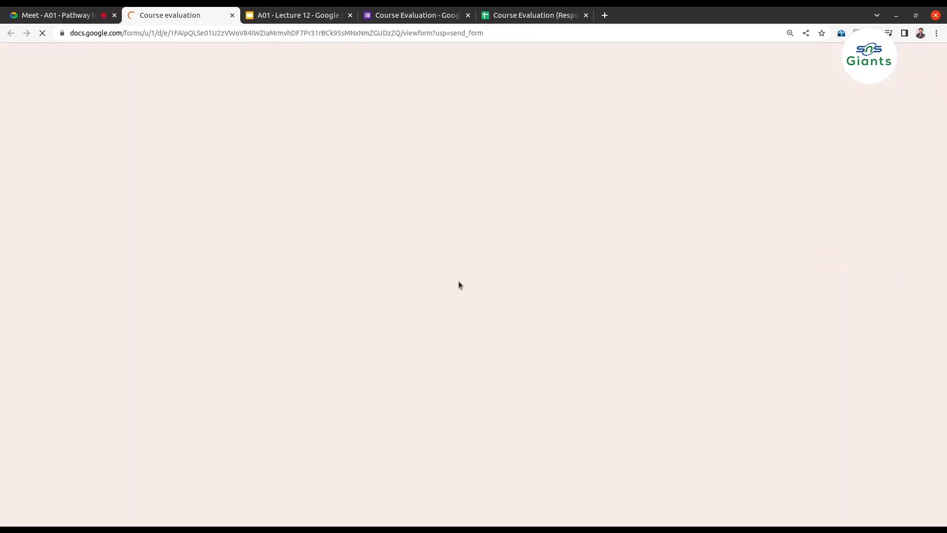
scroll(372, 338, down, 1)
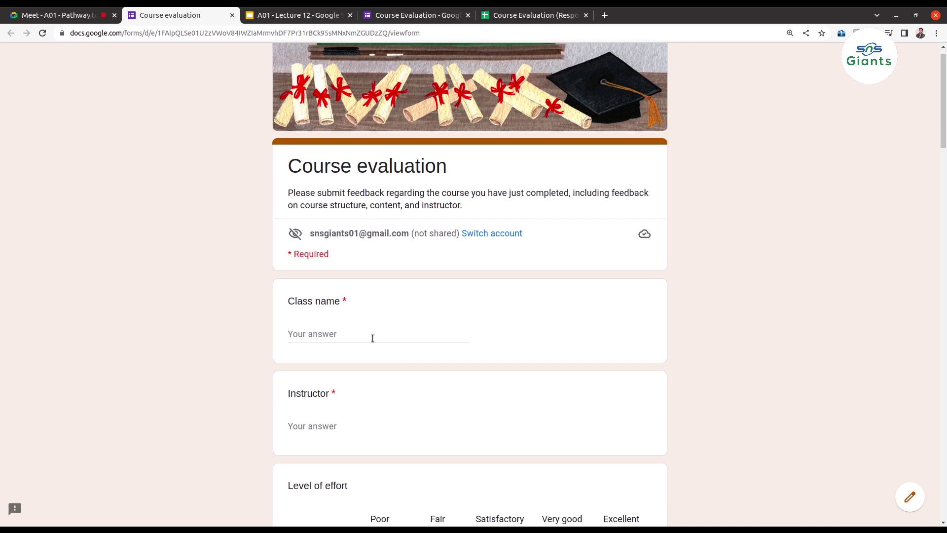
- Answer the Class name question with "qwerty" and the Instructor question with "asdfghjk"
click(349, 331)
text(qwerty)
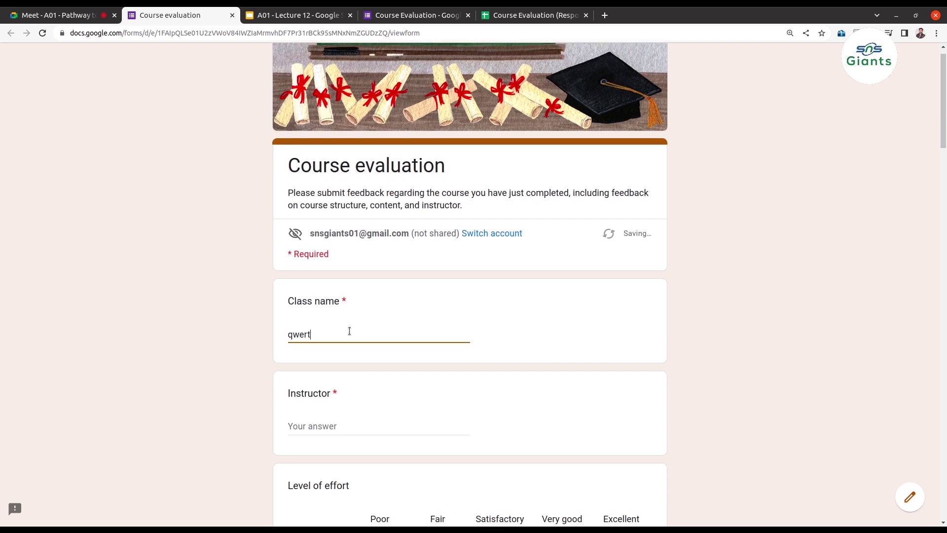
click(340, 429)
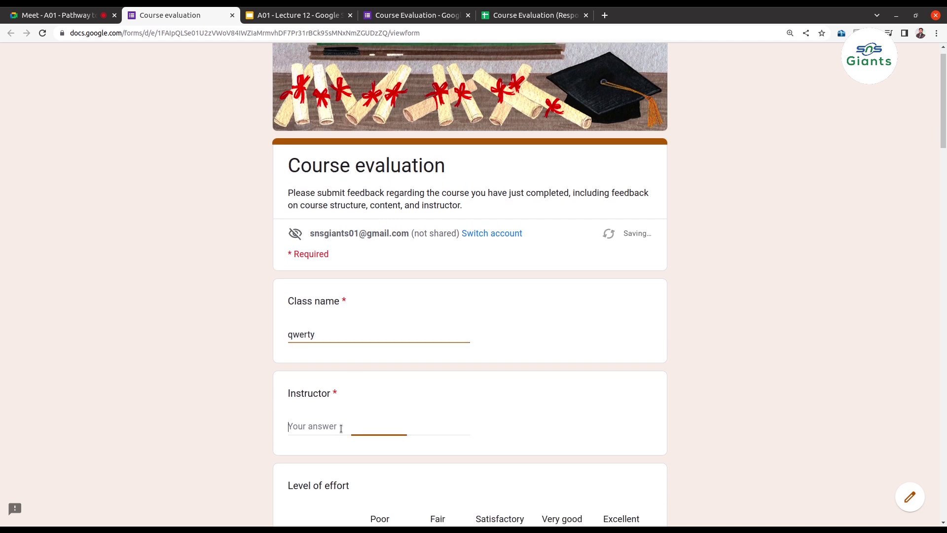
text(asdfghjk)
- Rate Level of effort Fair, and Contribution to learning Fair for start and end of course, Satisfactory for required skill and Poor for course contribution
scroll(340, 429, down, 5)
scroll(341, 429, down, 3)
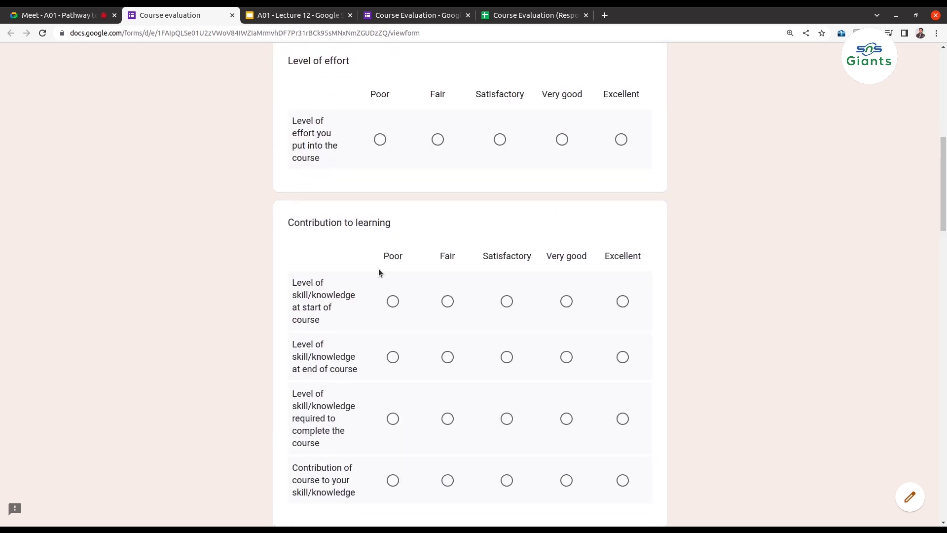
click(438, 140)
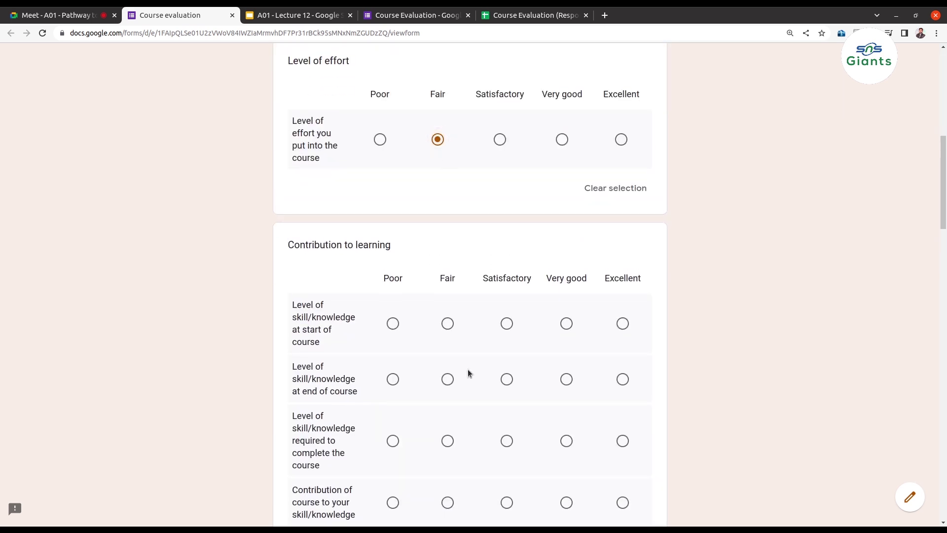
click(447, 378)
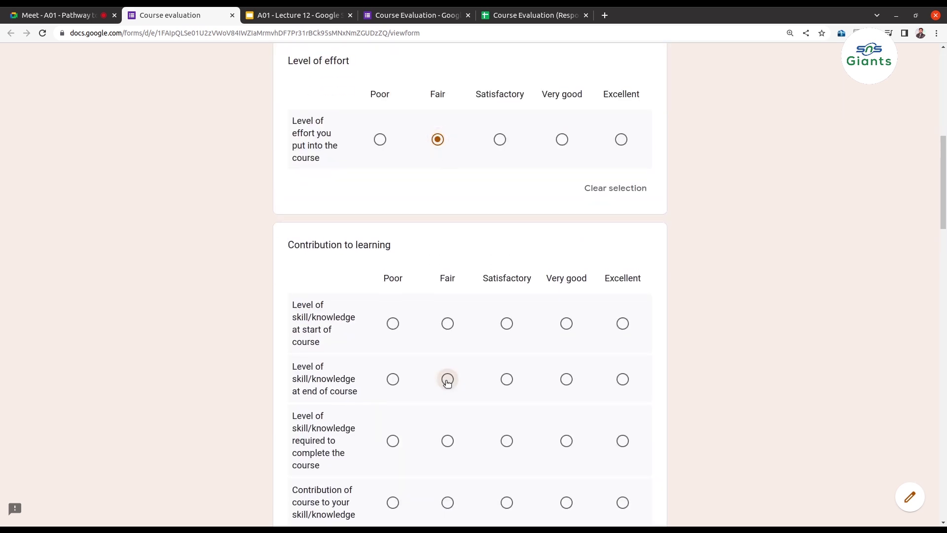
click(447, 324)
scroll(448, 325, down, 6)
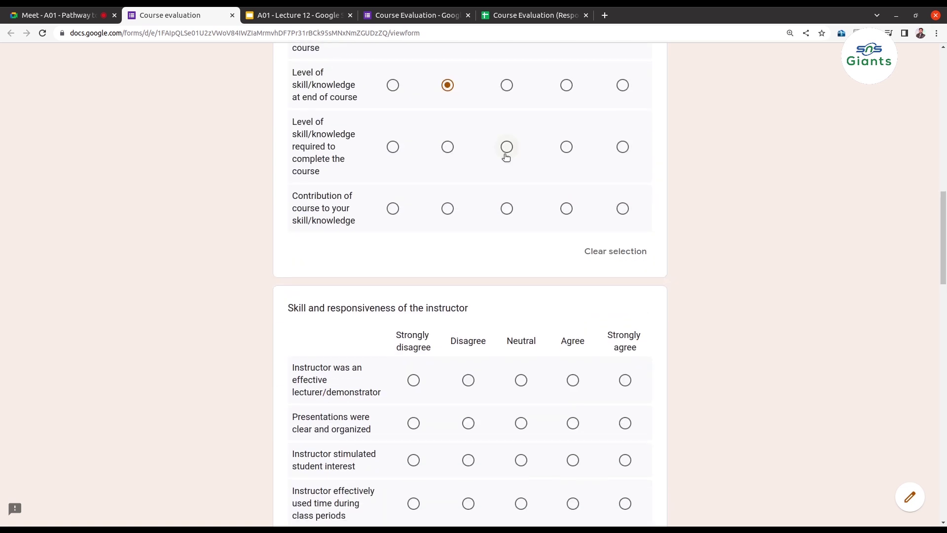
click(507, 147)
click(392, 208)
- Rate the instructor Strongly agree for effectiveness, Agree for presentations, student interest and availability, Neutral for use of time, and Disagree for grading
scroll(484, 324, down, 4)
click(624, 163)
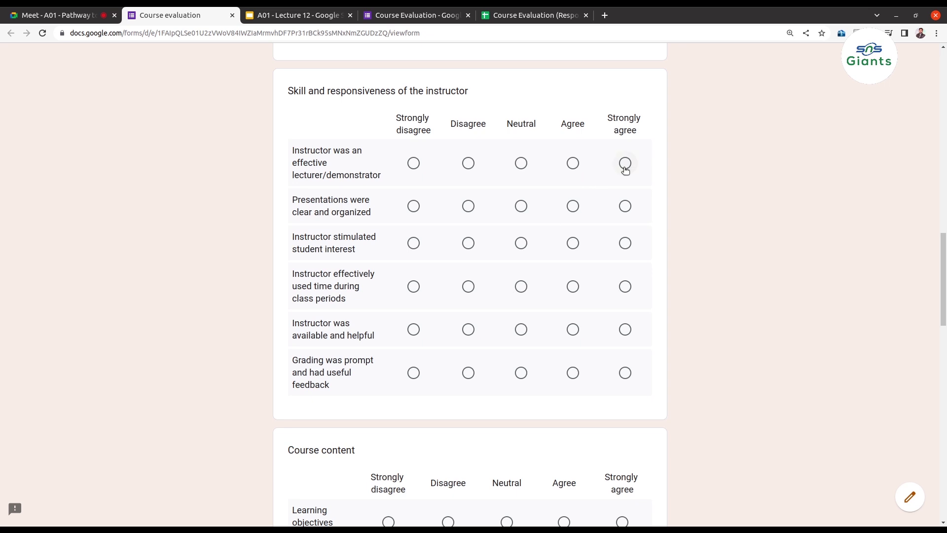
click(572, 206)
click(572, 244)
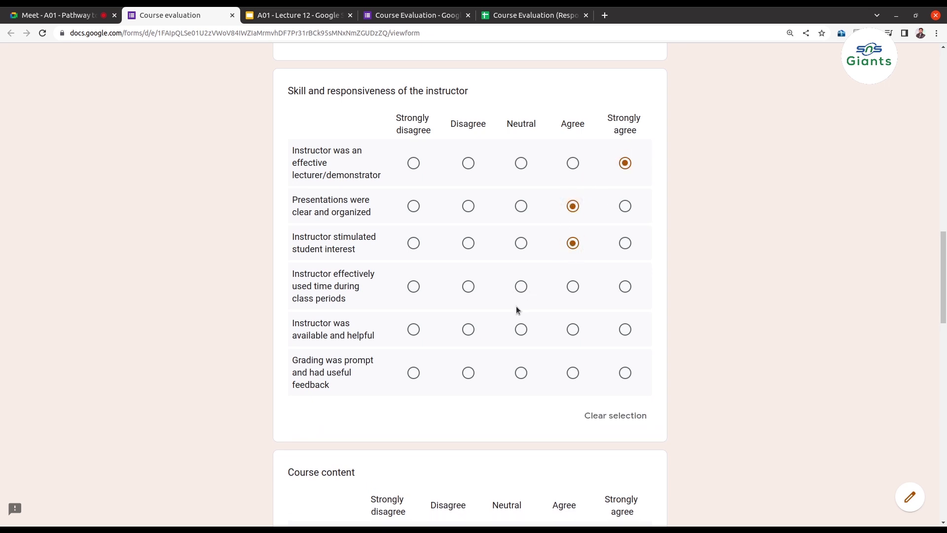
click(521, 286)
click(573, 329)
click(469, 376)
- Rate Course content Neutral for learning objectives and workload, and Agree for organized content and full student participation
scroll(475, 384, down, 4)
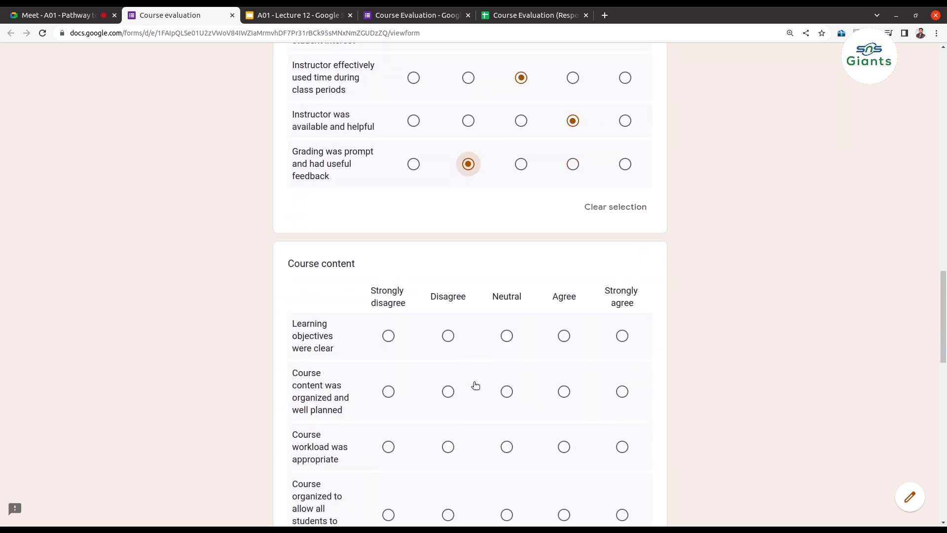
scroll(475, 385, down, 2)
click(507, 263)
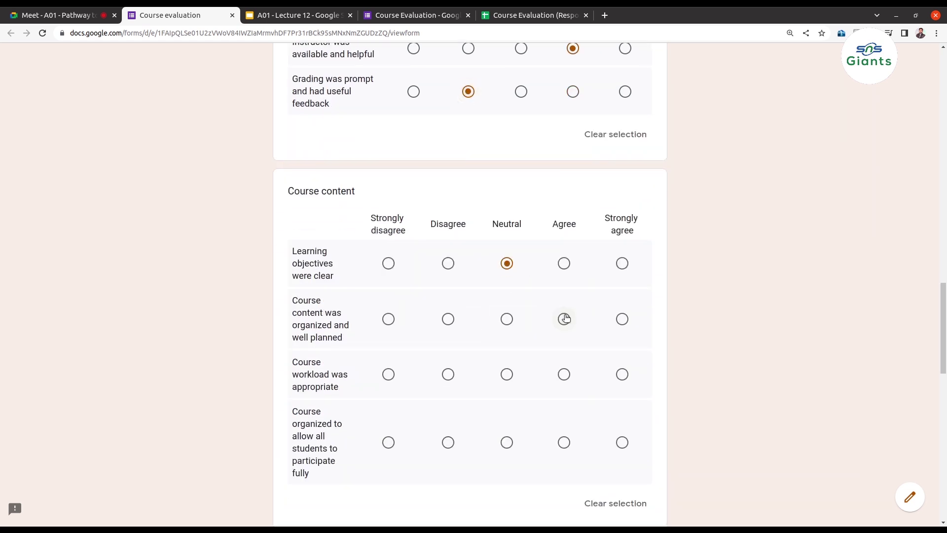
click(563, 318)
click(506, 373)
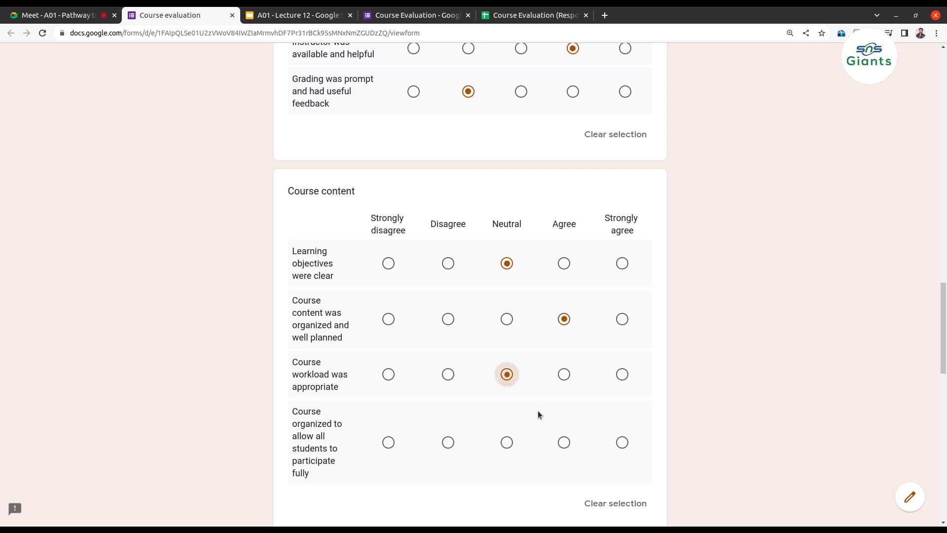
click(560, 443)
- Answer the most useful aspects question with "xcvbn" and the course improvement question with "ijjgf"
scroll(561, 444, down, 7)
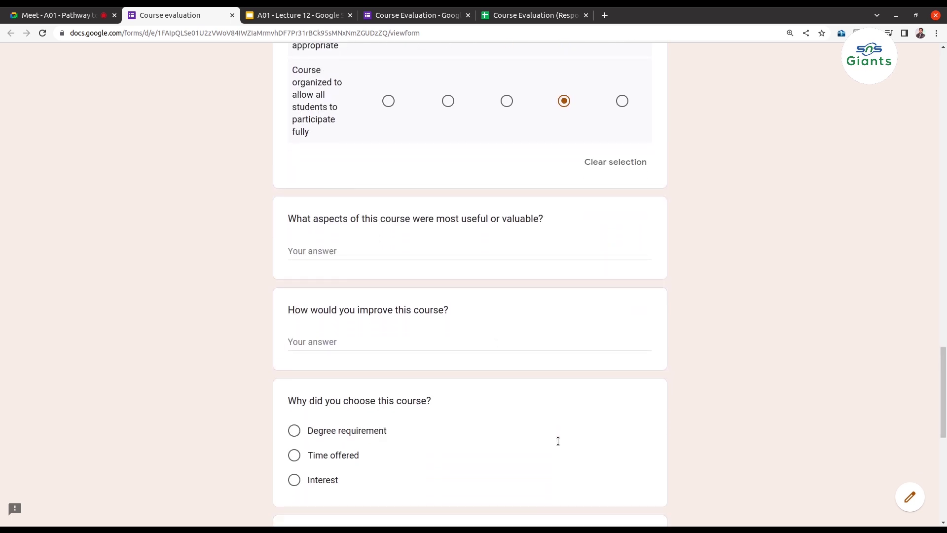
click(387, 255)
text(xcvbn)
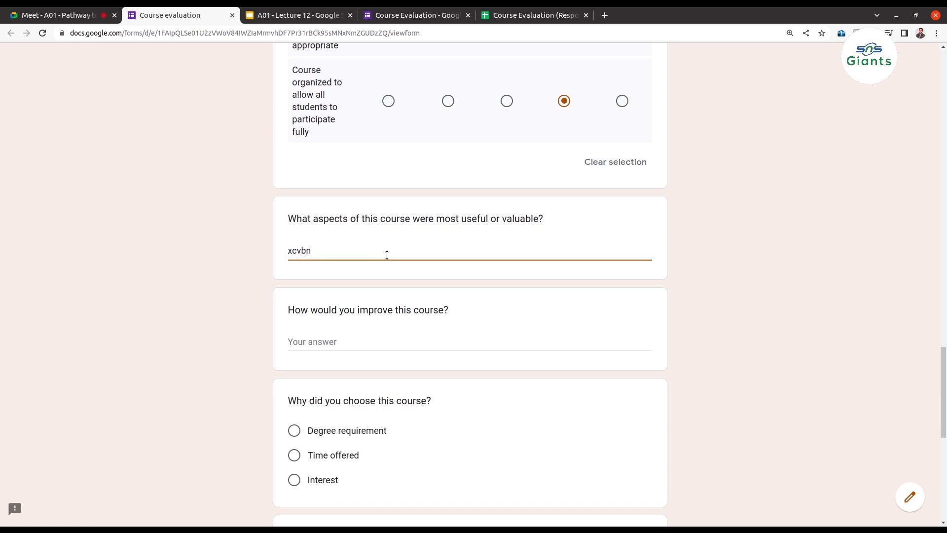
click(391, 339)
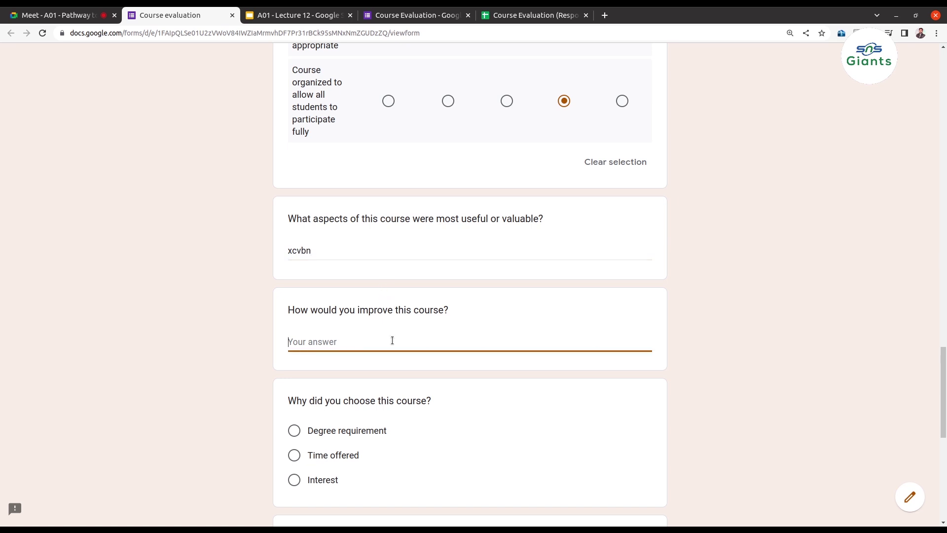
text(ijjgf)
- Choose Time offered as the reason for taking the course, select Option 1 under the project management image, and submit the form
scroll(374, 330, down, 4)
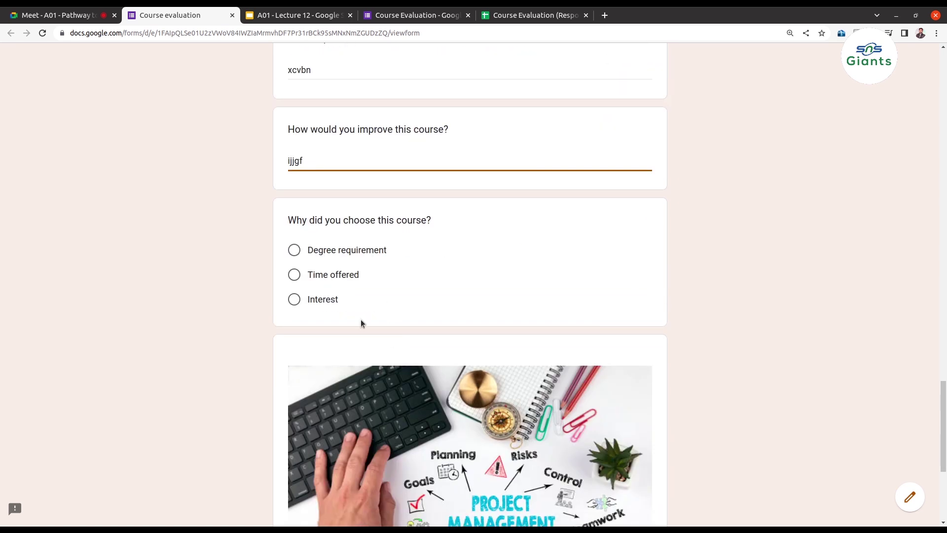
click(309, 279)
scroll(309, 279, down, 3)
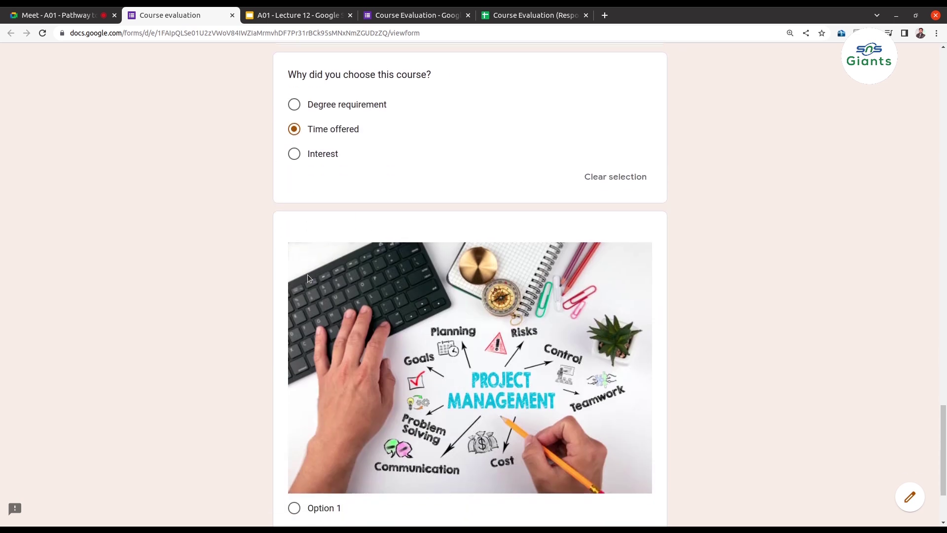
scroll(518, 377, down, 3)
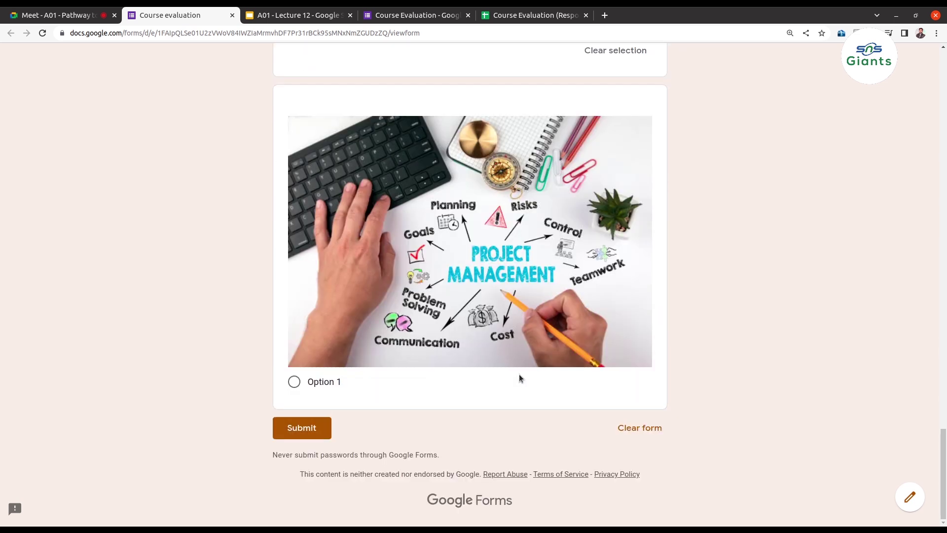
click(295, 381)
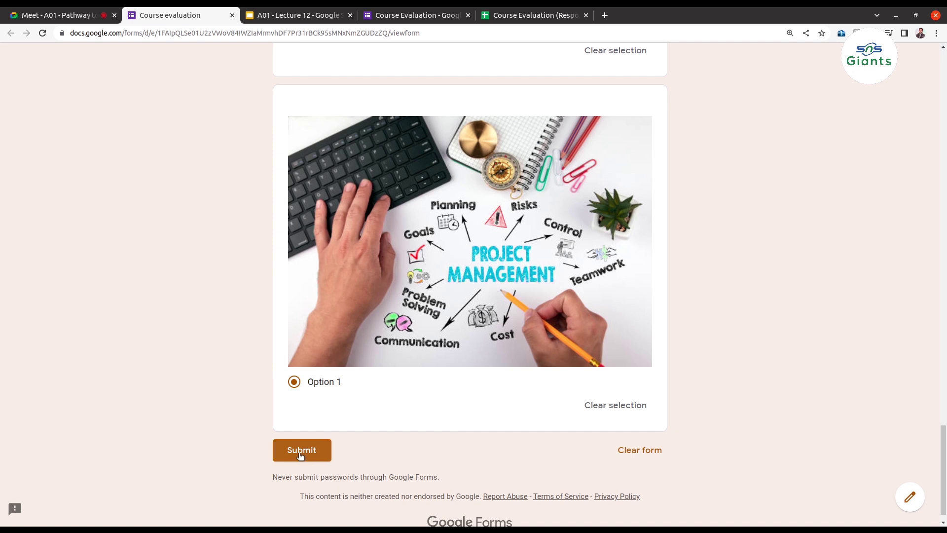
click(300, 454)
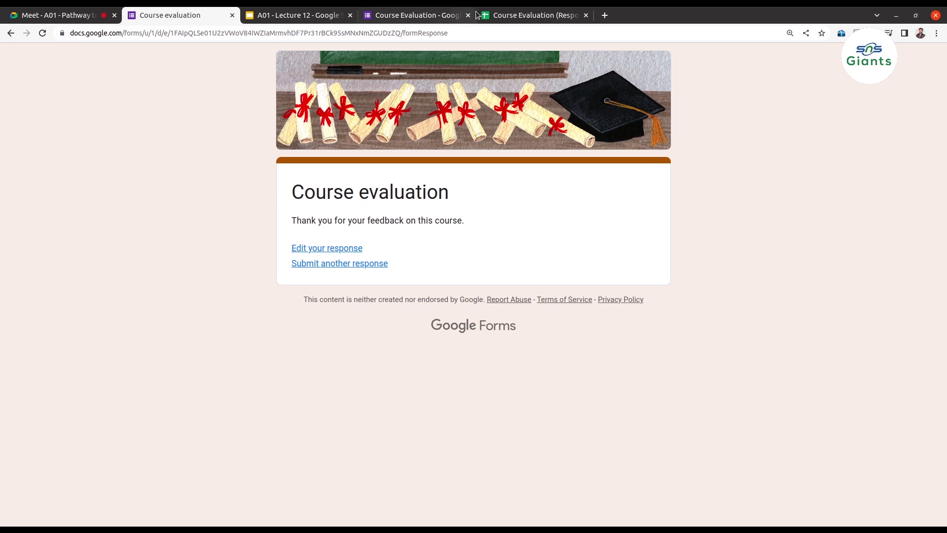
- Return to the Course Evaluation form editor and check the summary of submitted responses
click(414, 15)
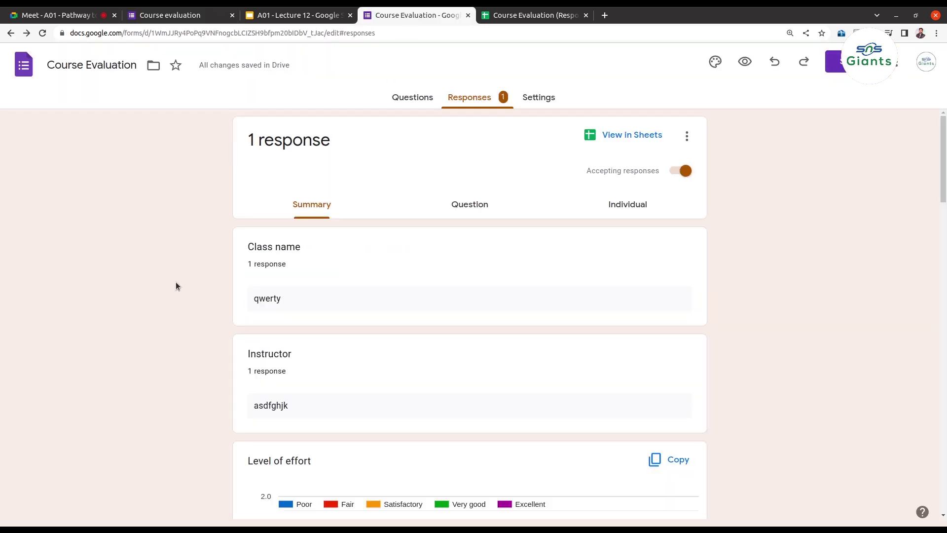
scroll(175, 282, down, 10)
scroll(175, 283, up, 10)
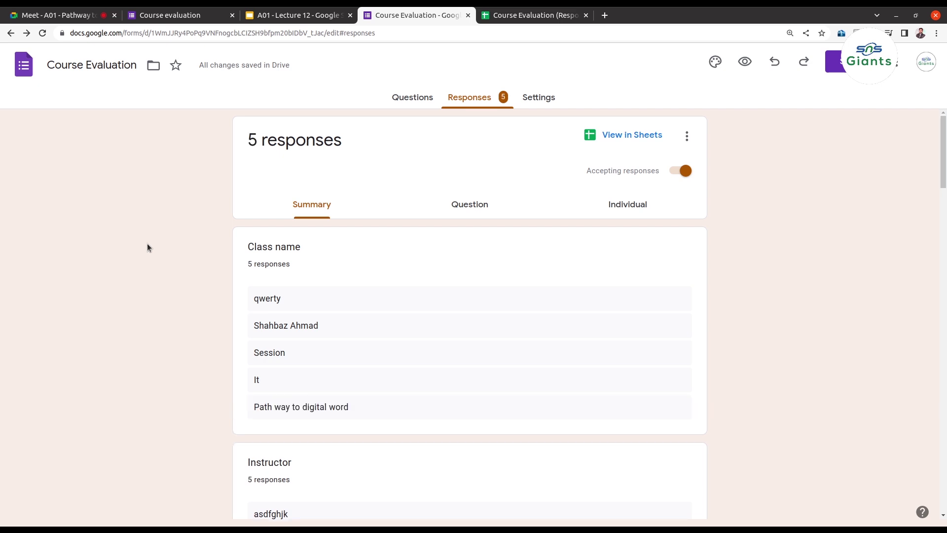
scroll(147, 247, down, 1)
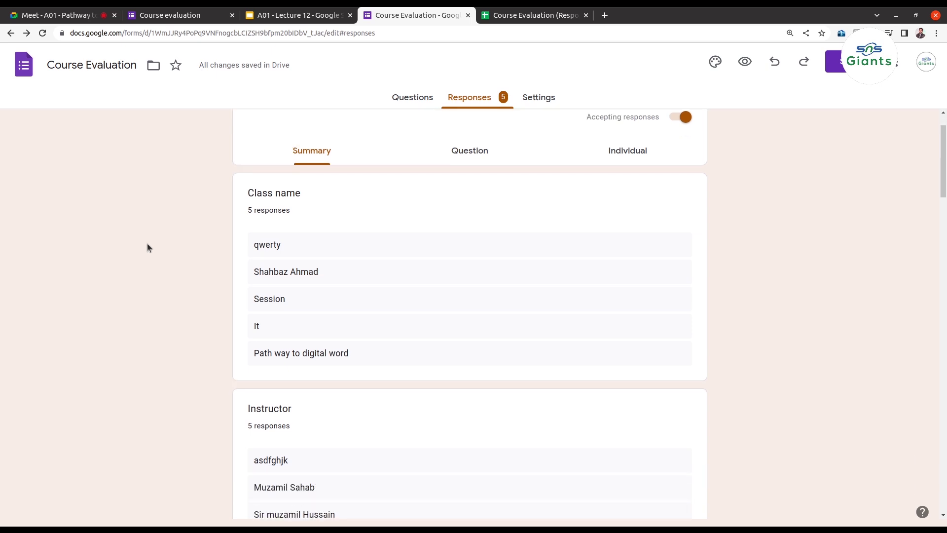
scroll(147, 247, up, 2)
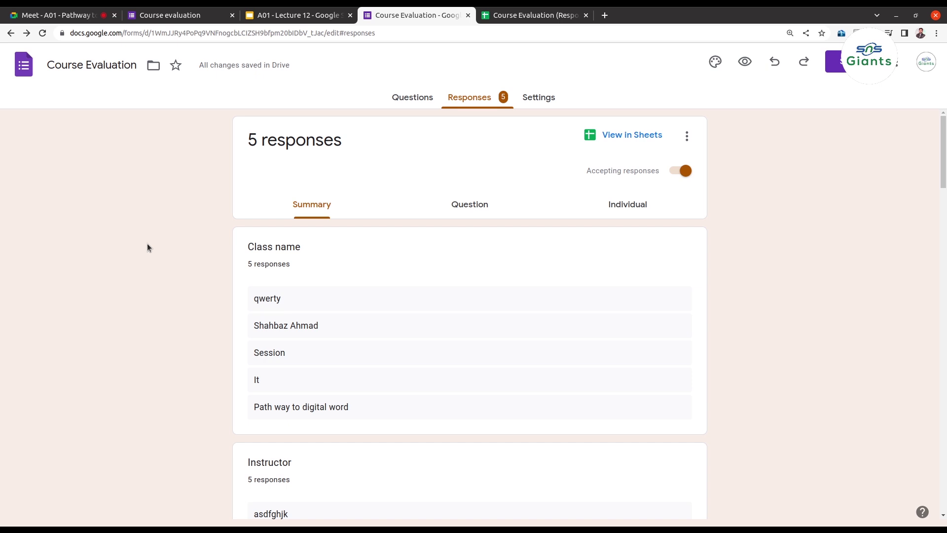
- Skim the response summary charts for effort, learning, instructor skill and course content, and return to the Class name answers
scroll(183, 305, down, 8)
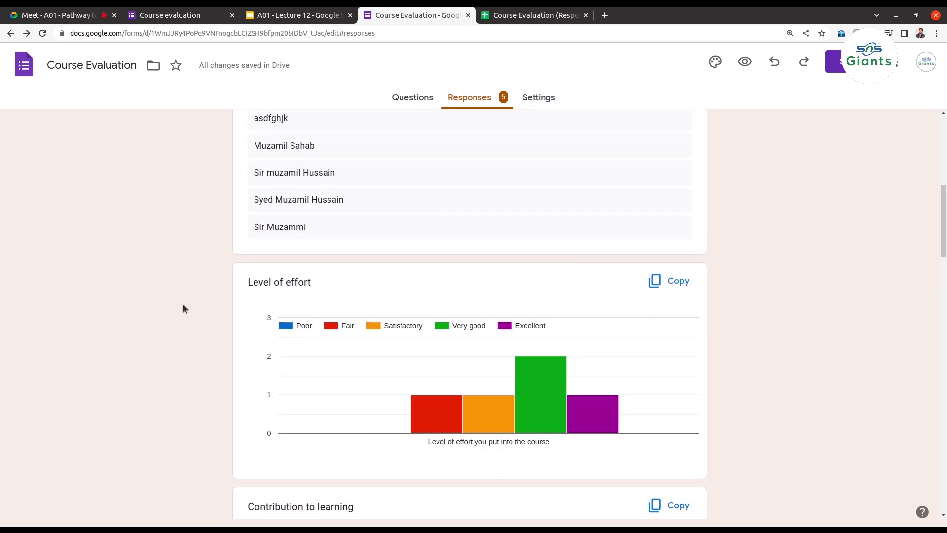
scroll(183, 309, down, 13)
scroll(183, 308, up, 6)
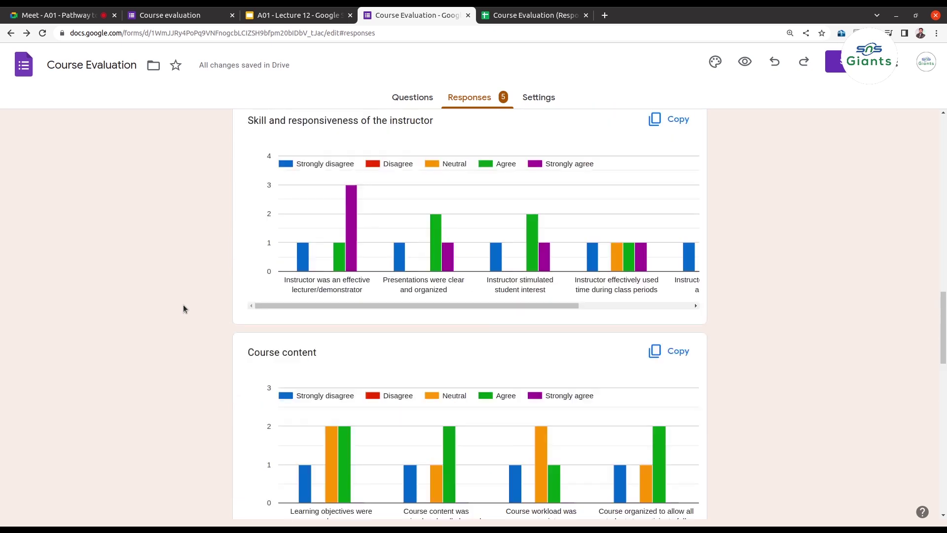
scroll(183, 309, up, 5)
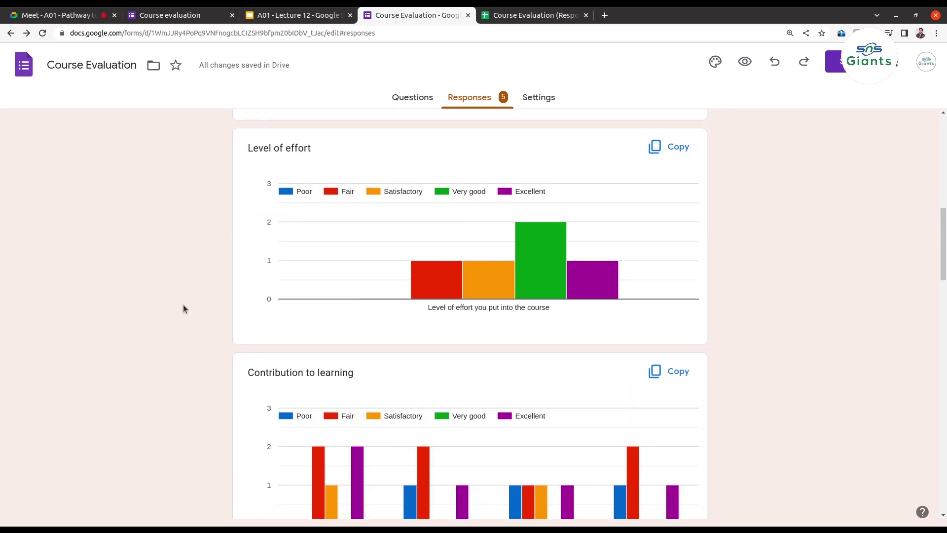
scroll(183, 308, up, 12)
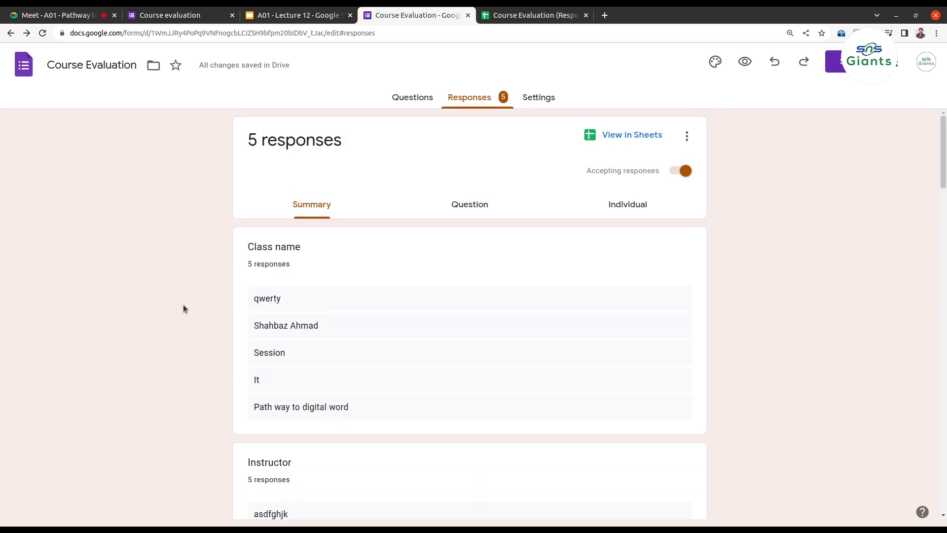
scroll(183, 309, down, 2)
scroll(183, 308, up, 2)
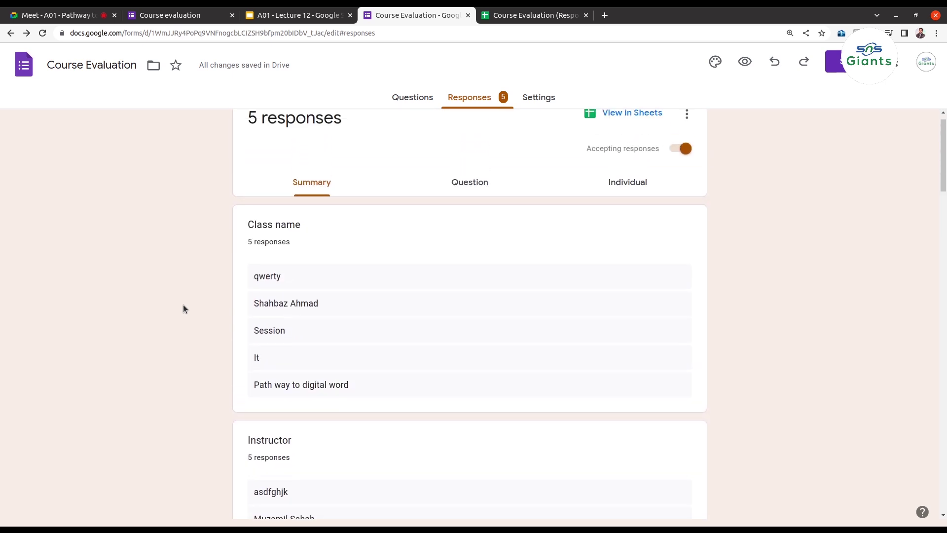
scroll(183, 309, up, 1)
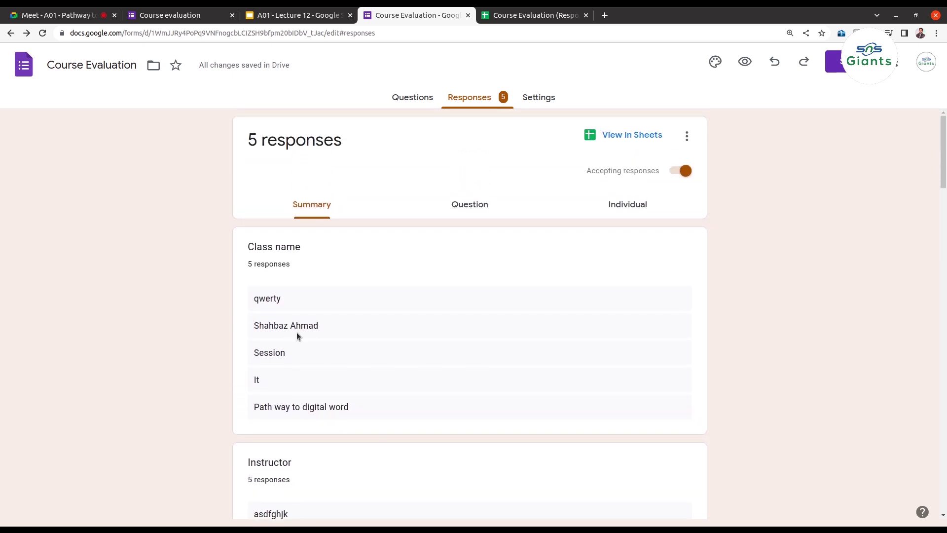
- Examine the response summary question by question, from the Instructor answers through the rating charts to the final pie charts
scroll(272, 367, down, 5)
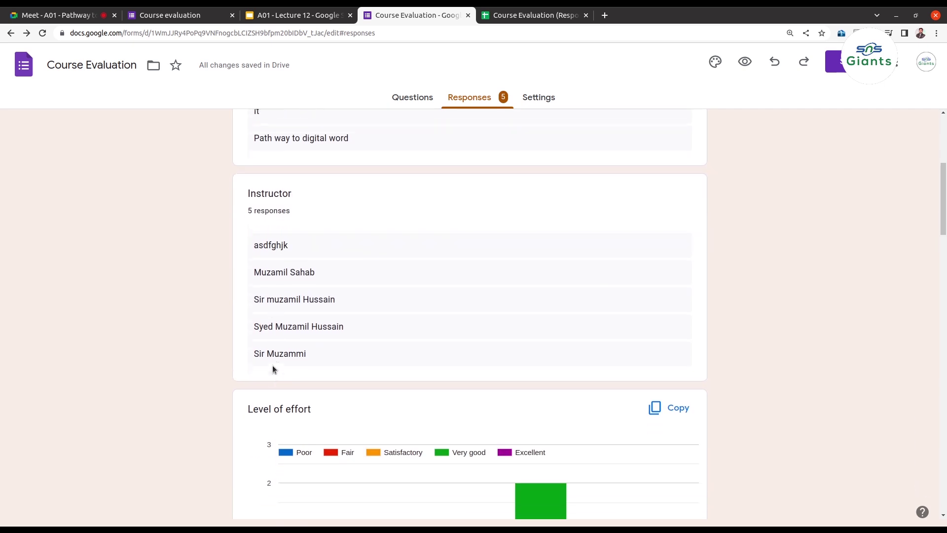
scroll(273, 368, down, 4)
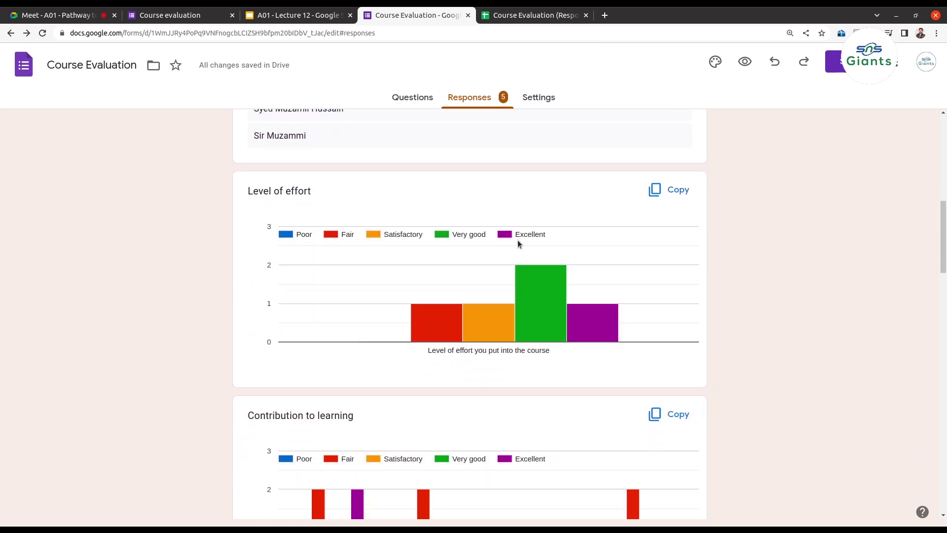
scroll(214, 338, down, 6)
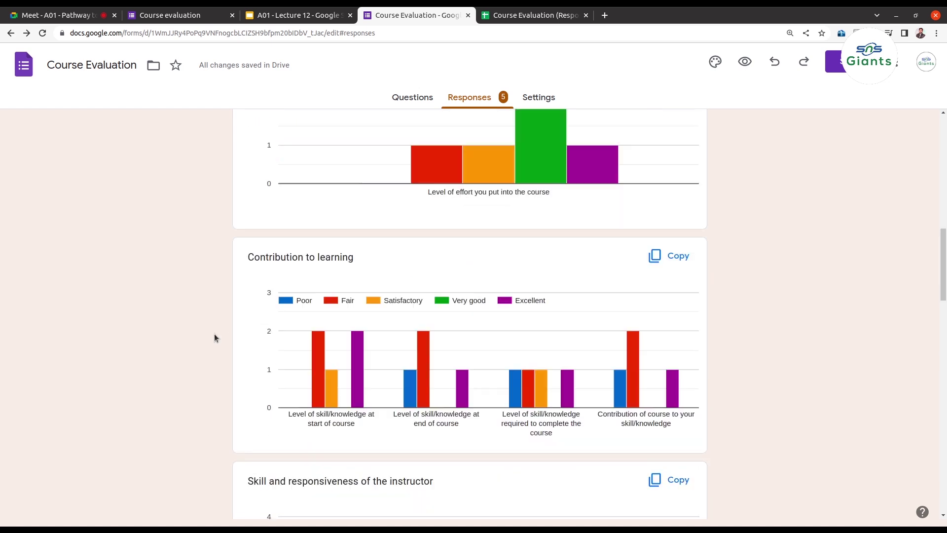
scroll(214, 347, up, 2)
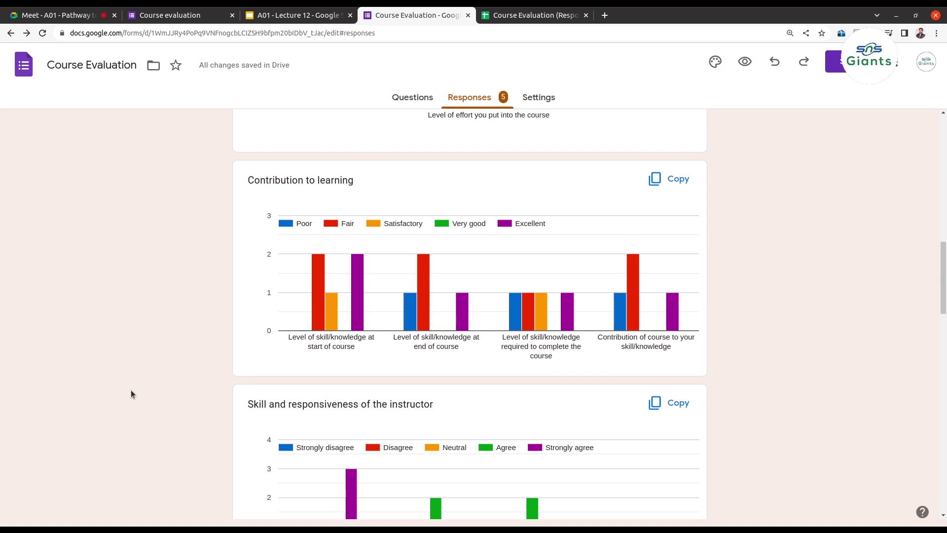
scroll(131, 391, down, 2)
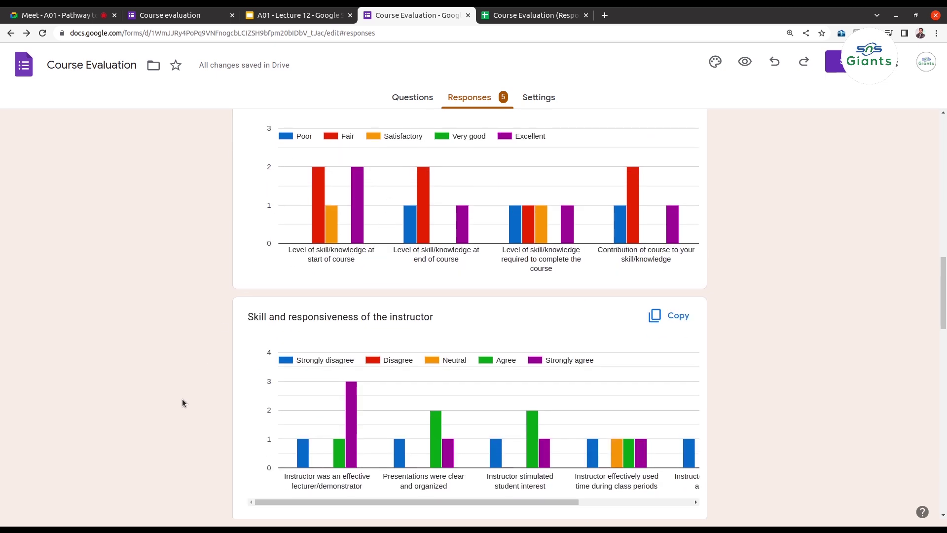
scroll(182, 402, down, 2)
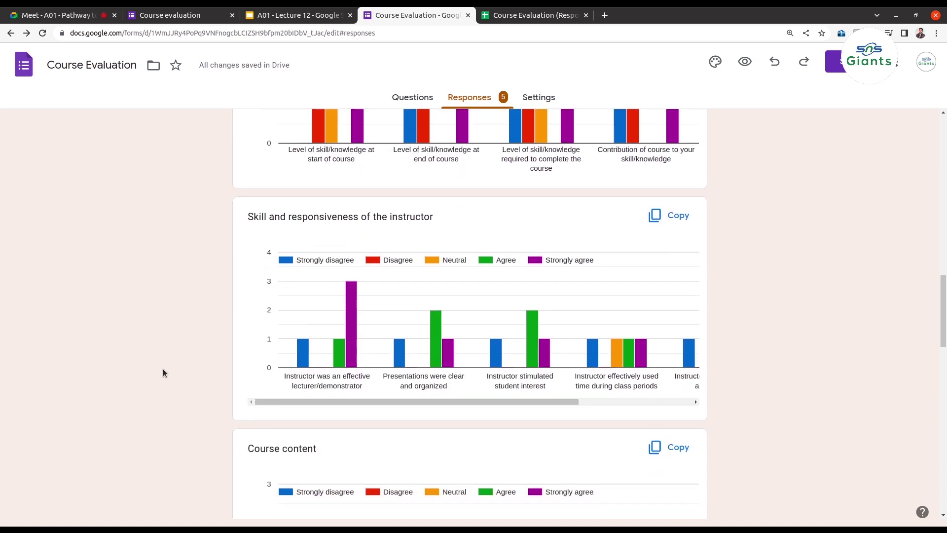
scroll(163, 369, down, 4)
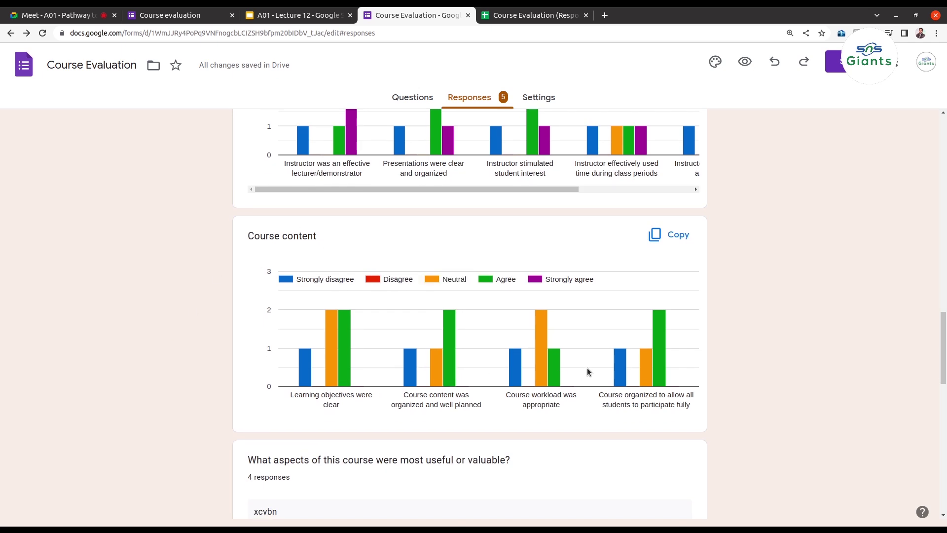
scroll(194, 366, down, 5)
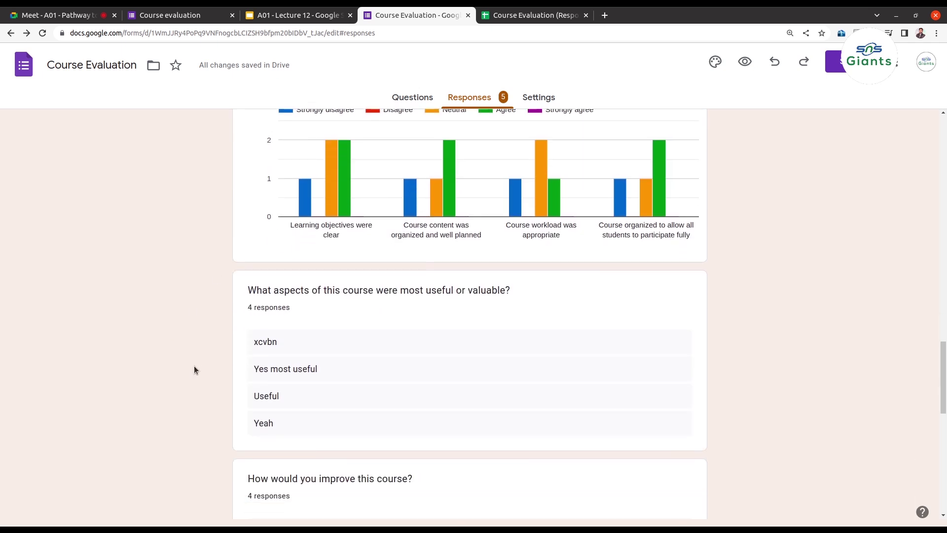
scroll(170, 384, down, 7)
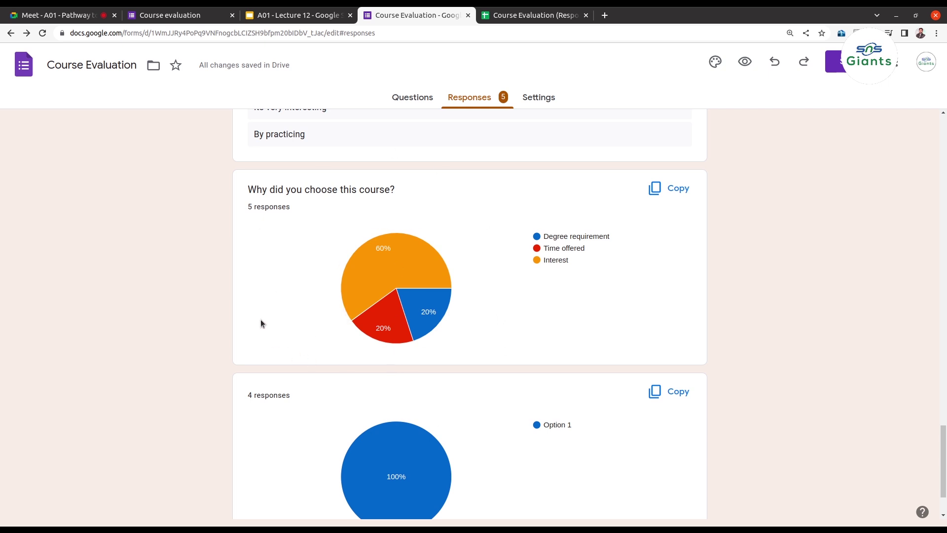
scroll(261, 323, down, 2)
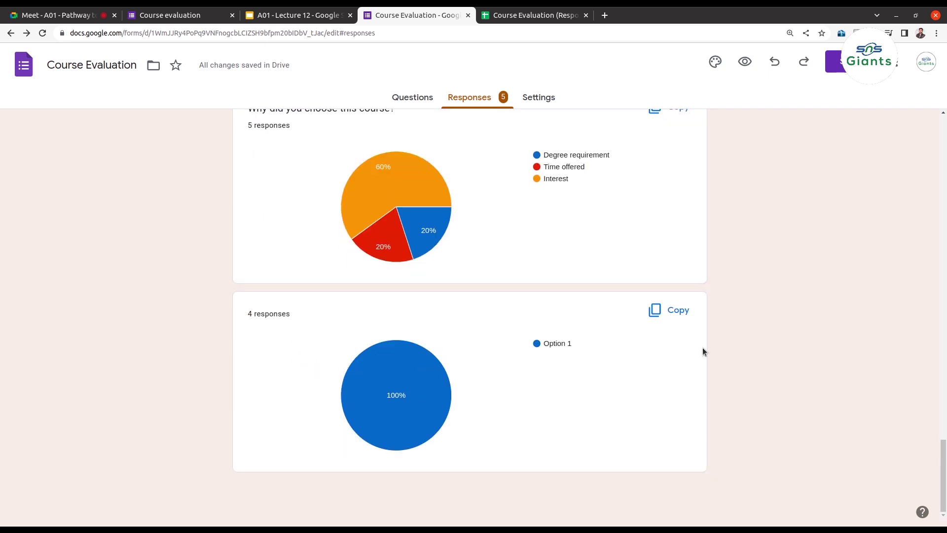
- Switch to the linked Course Evaluation (Responses) spreadsheet to view the recorded form responses
scroll(788, 315, up, 20)
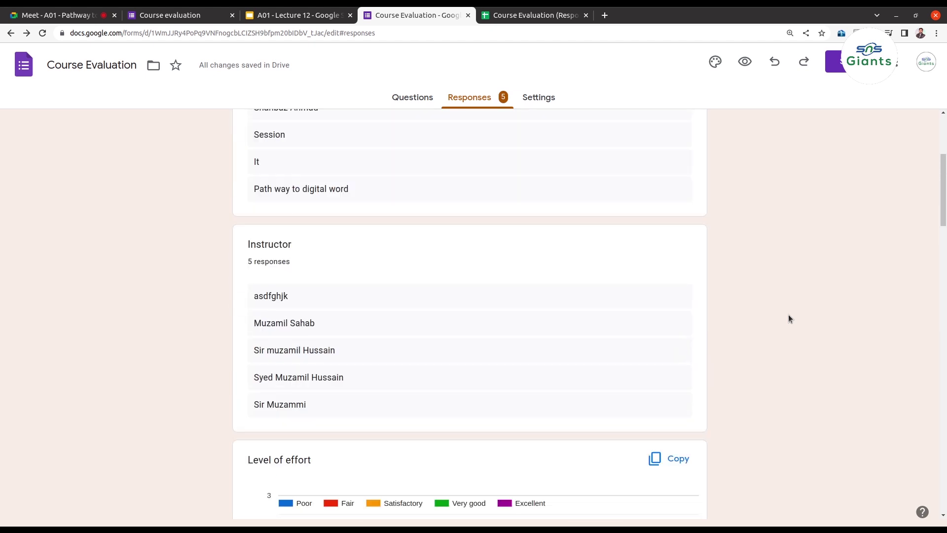
click(540, 17)
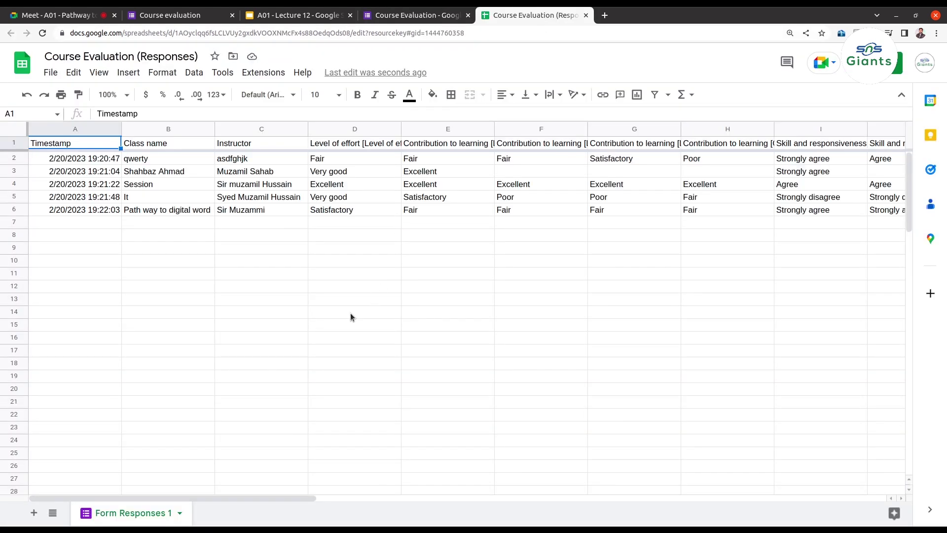
- Look across all answer columns of the response spreadsheet, and return to the Course Evaluation form editor
scroll(350, 316, right, 15)
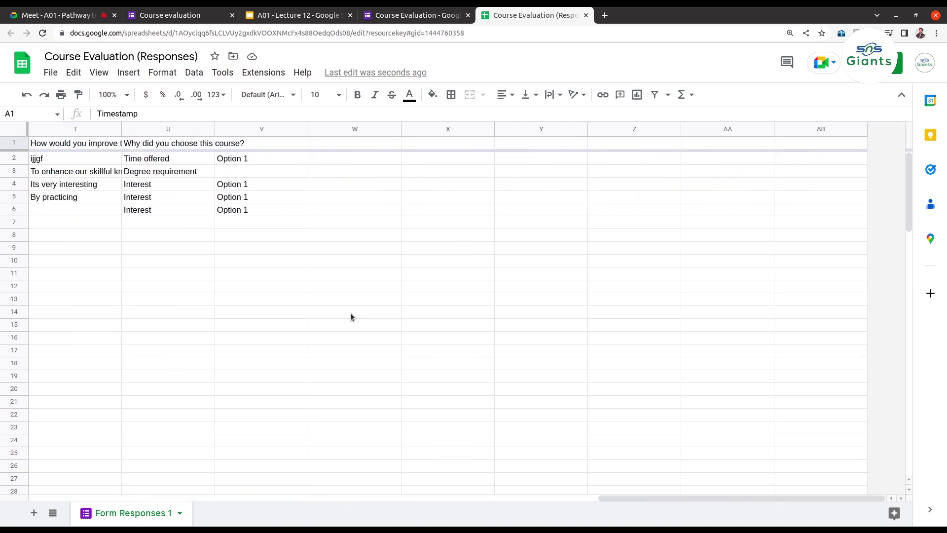
scroll(350, 316, left, 15)
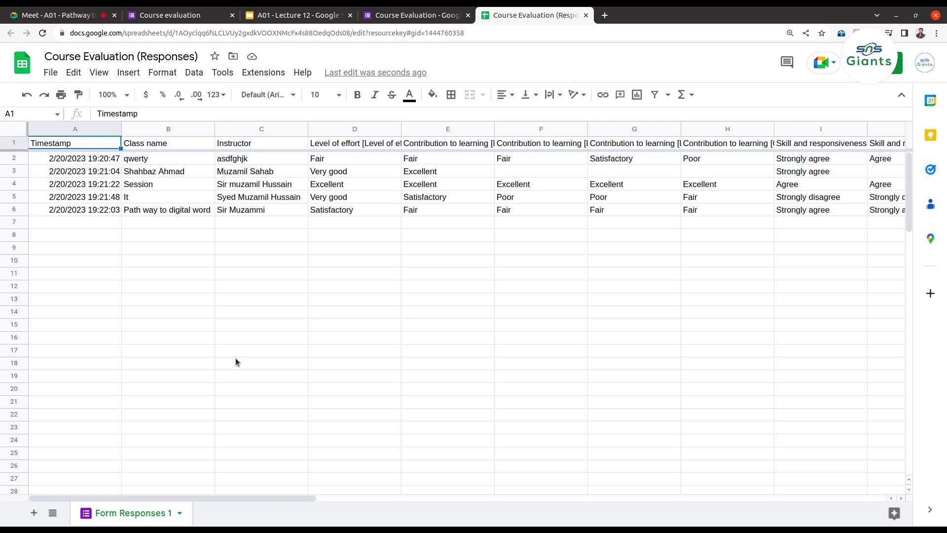
click(415, 15)
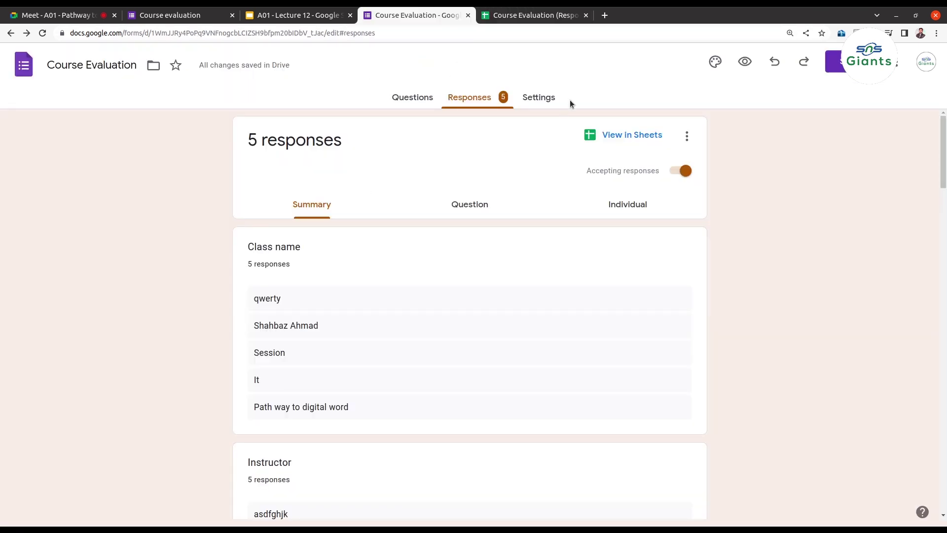
- Open the form's settings and review the options for how responses are collected and protected
click(545, 94)
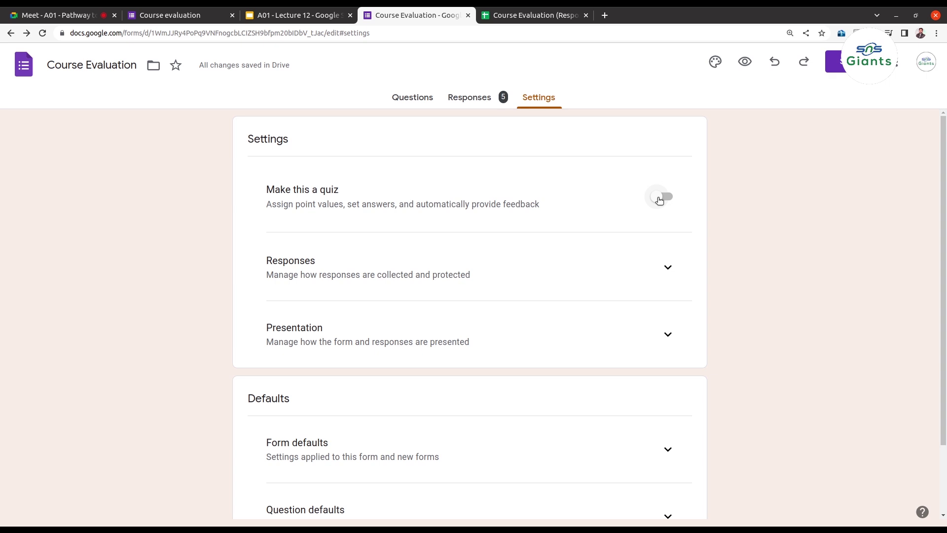
click(666, 267)
scroll(490, 314, down, 2)
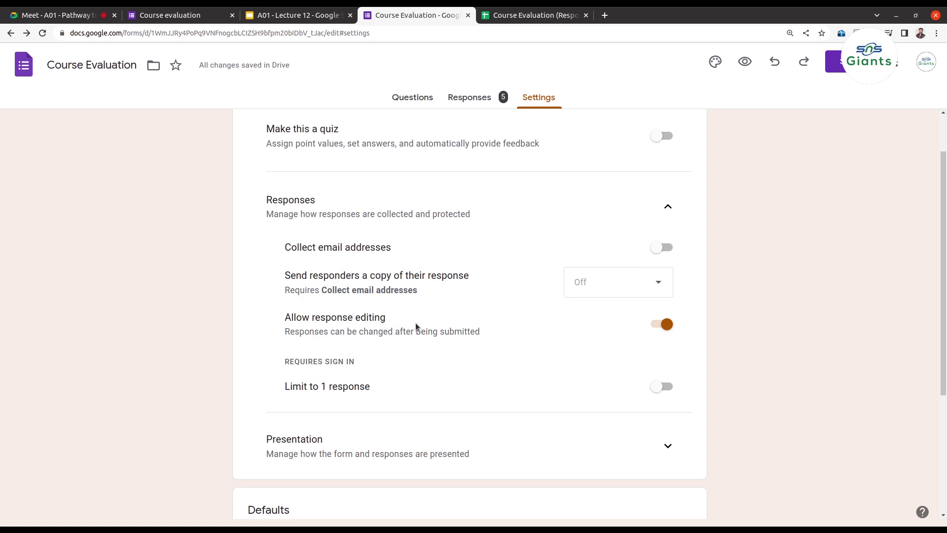
scroll(372, 331, down, 1)
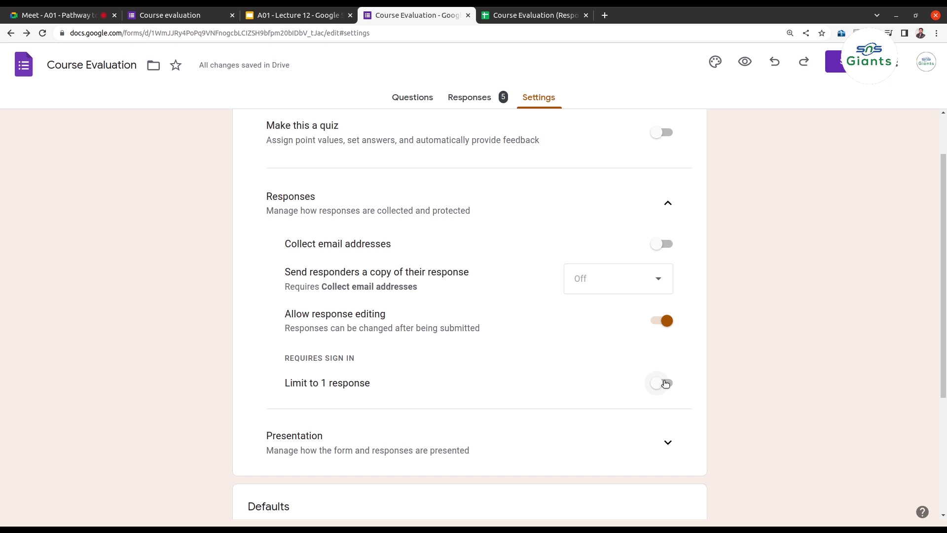
scroll(808, 344, down, 4)
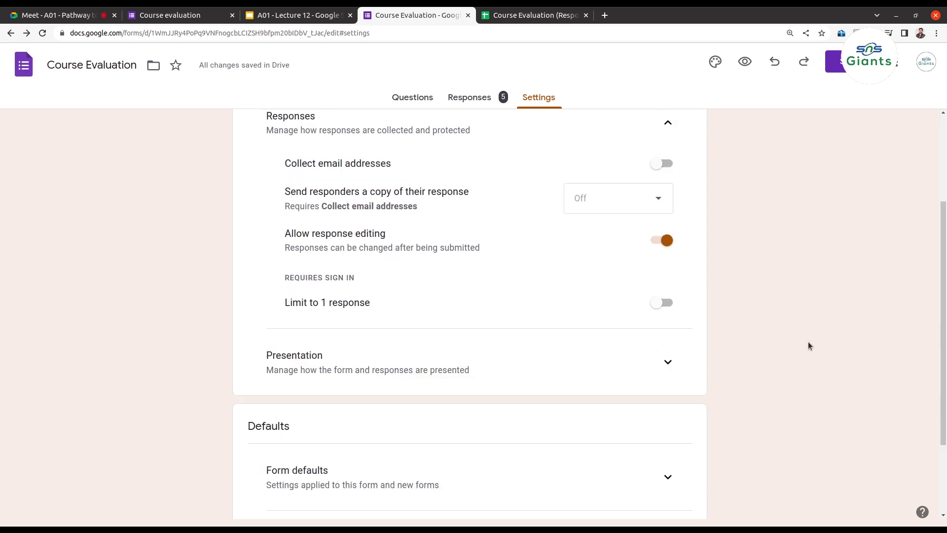
- Review the presentation settings, covering form presentation, after-submission and restriction options, down to the form and question defaults
click(668, 250)
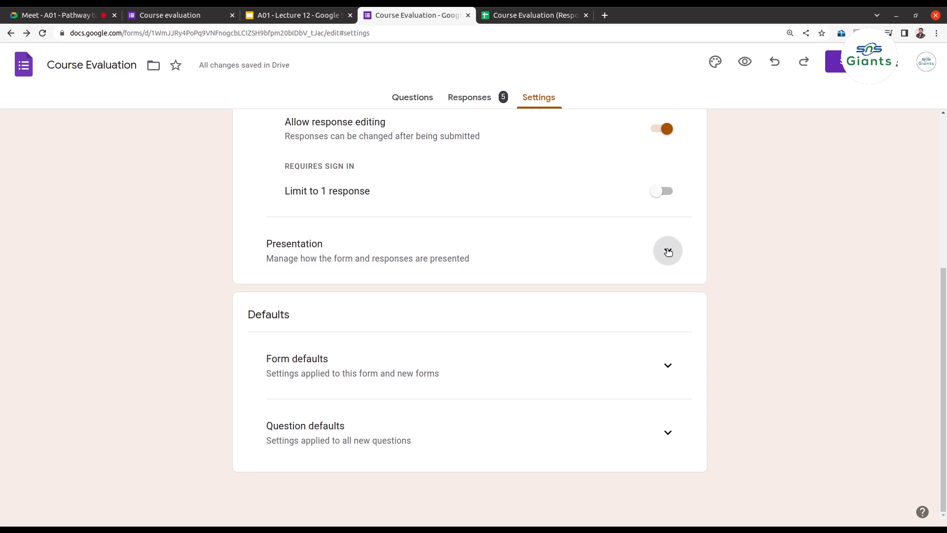
scroll(815, 339, down, 2)
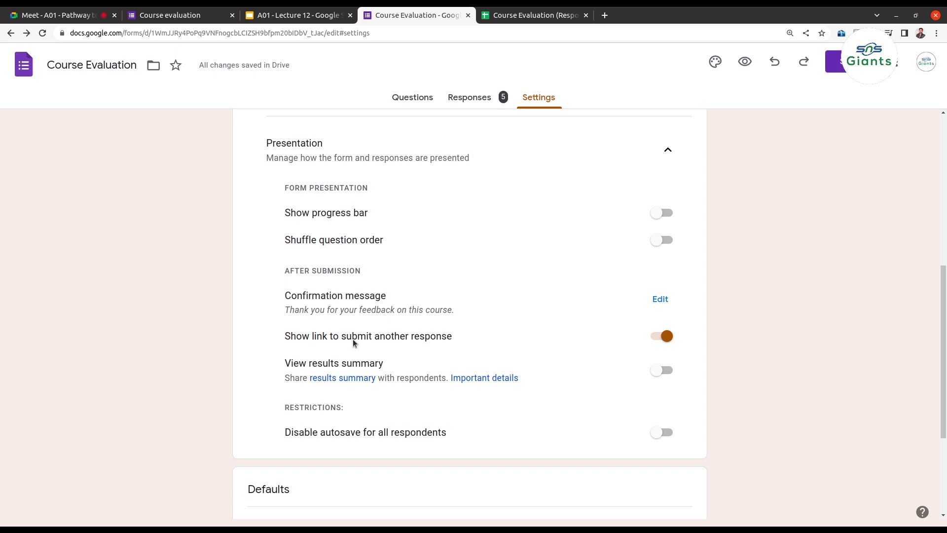
scroll(397, 338, down, 1)
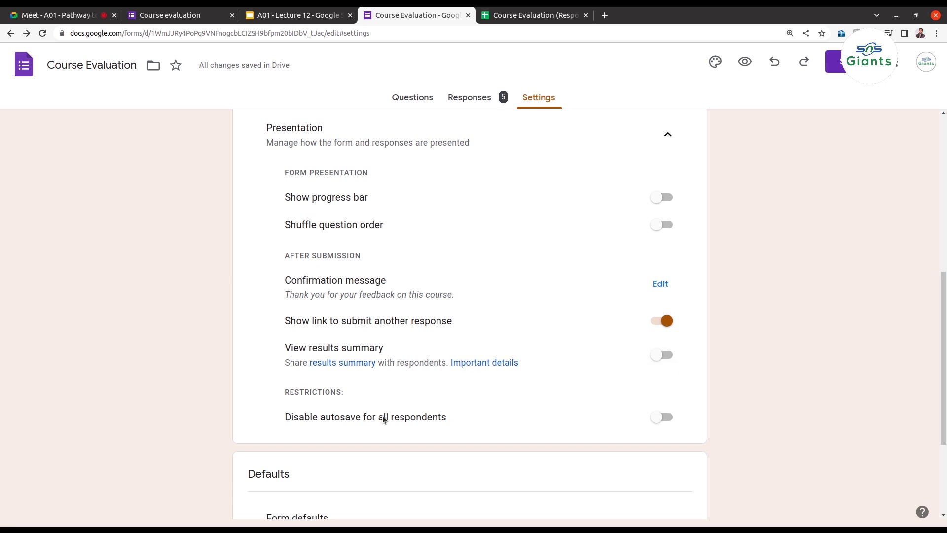
scroll(379, 417, down, 2)
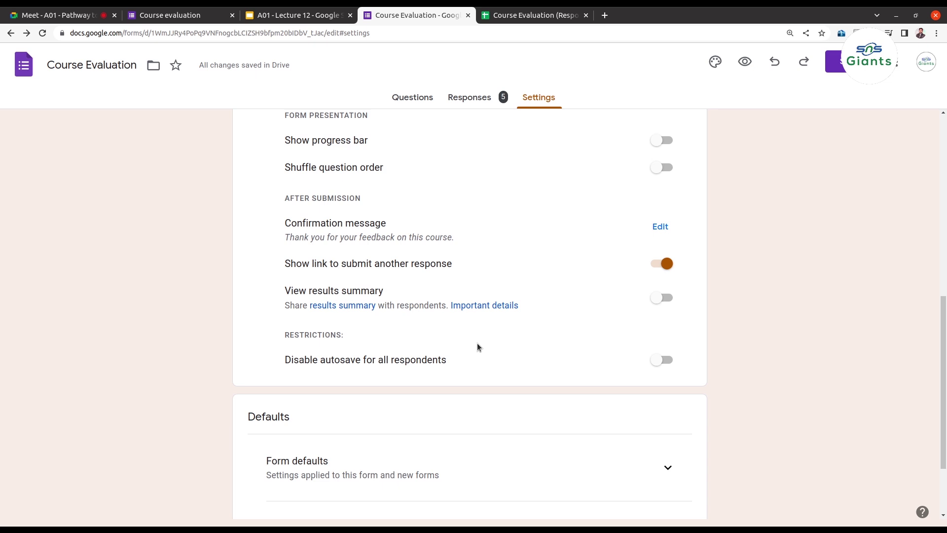
scroll(477, 347, down, 3)
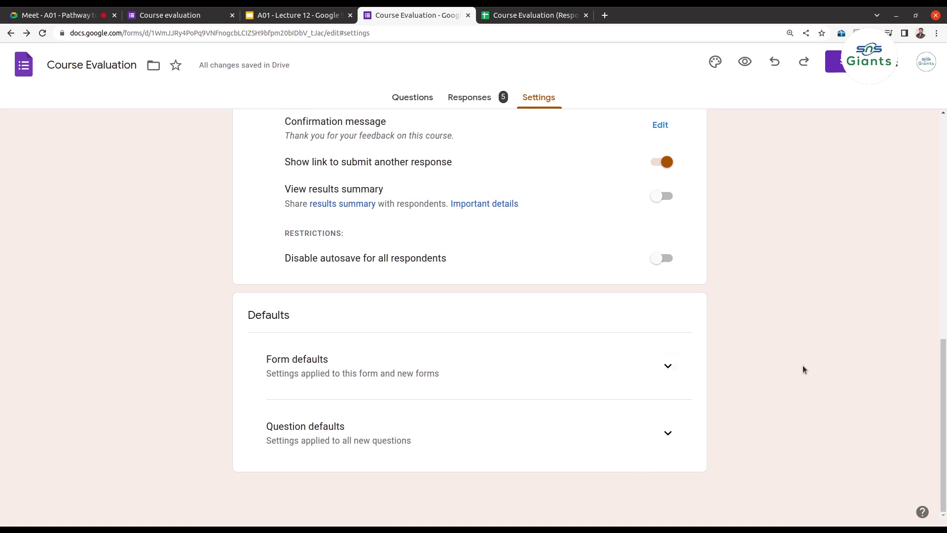
scroll(802, 368, up, 10)
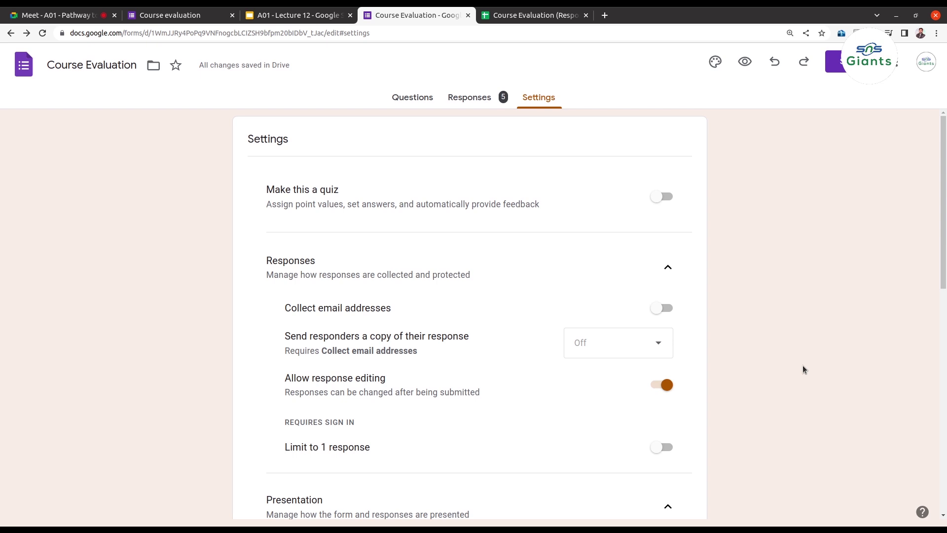
- Return to the form's responses and stop the form from accepting responses
click(483, 98)
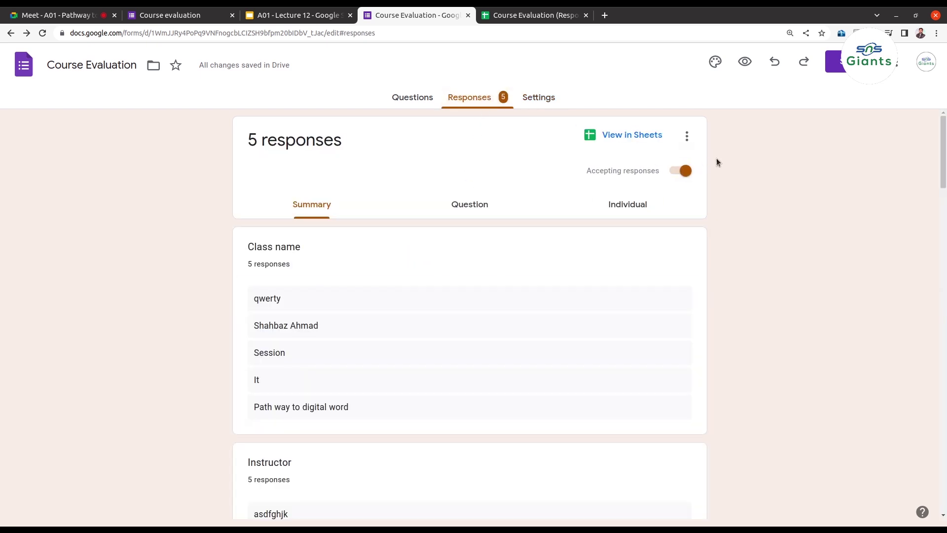
click(680, 173)
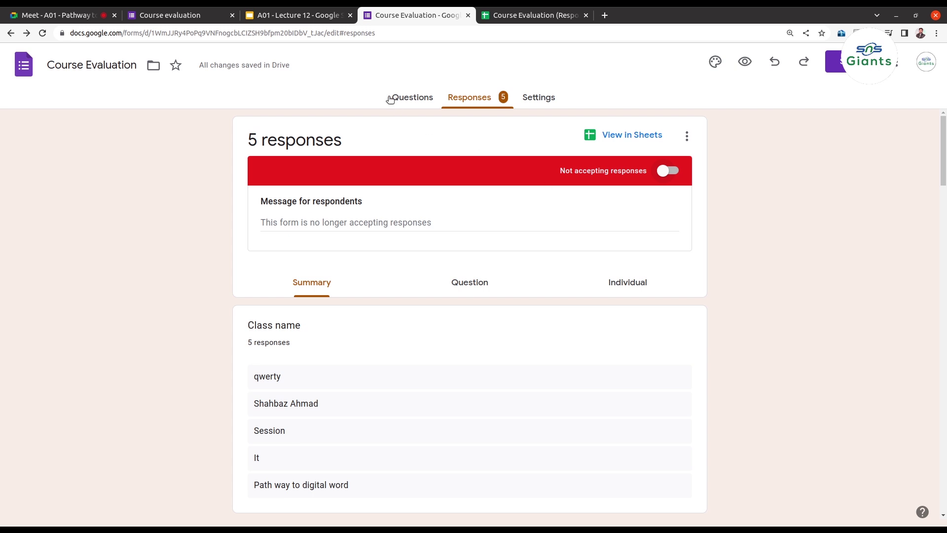
- Make the Instructor question optional in the form's question list
click(423, 98)
scroll(517, 349, down, 8)
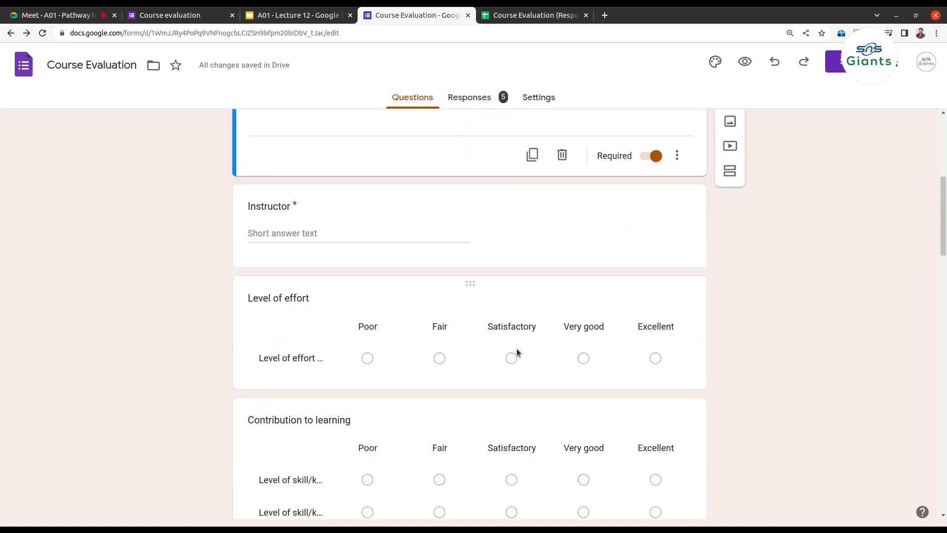
click(510, 163)
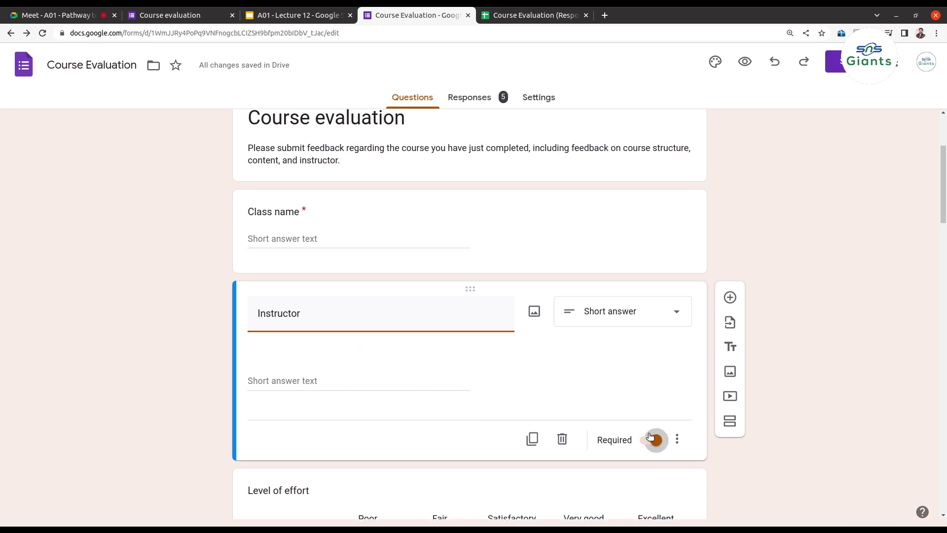
click(649, 435)
scroll(807, 488, down, 3)
scroll(806, 488, up, 5)
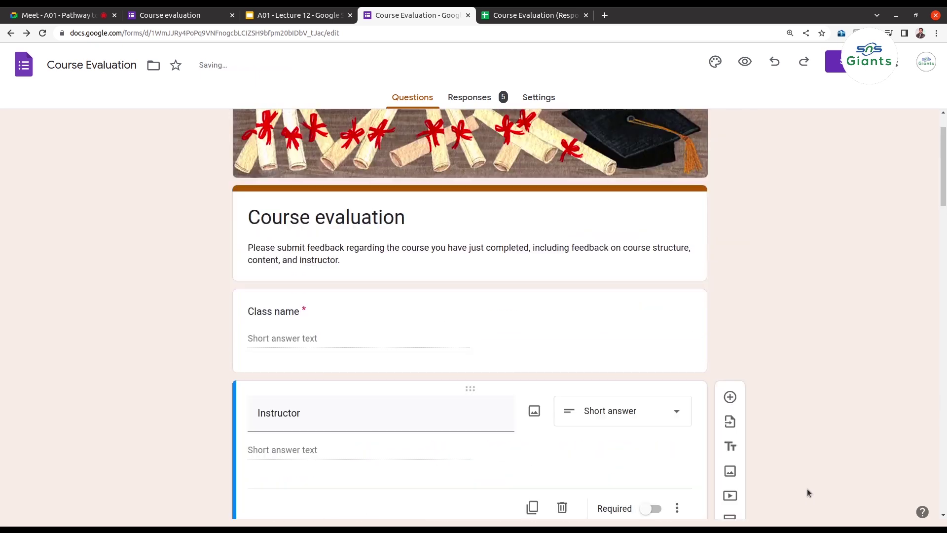
- Make the Class name question optional, and look over the rating questions further down the form
click(556, 318)
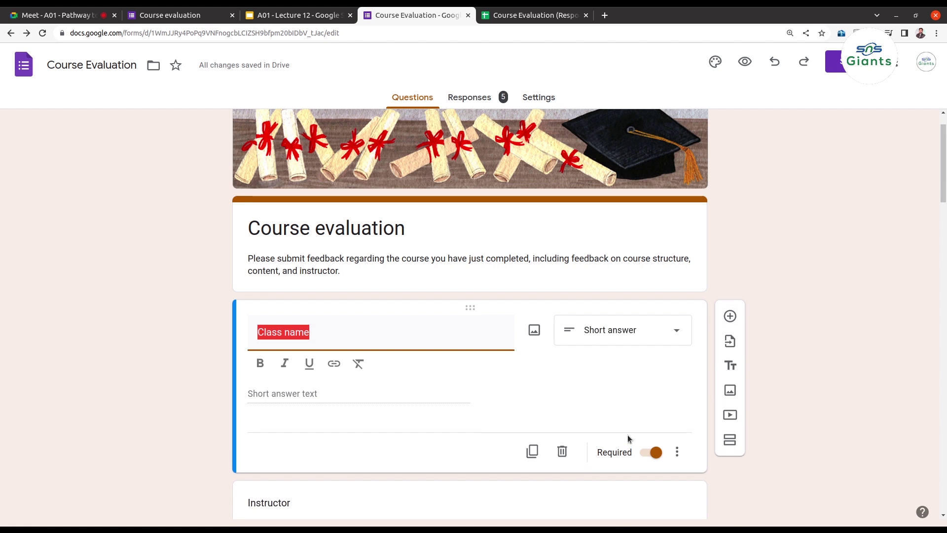
click(649, 431)
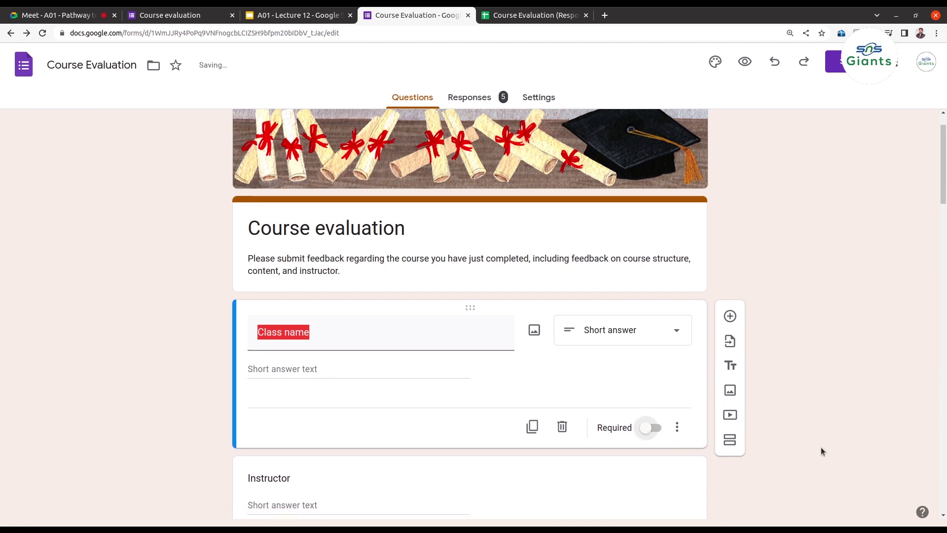
scroll(821, 447, down, 5)
scroll(821, 447, down, 13)
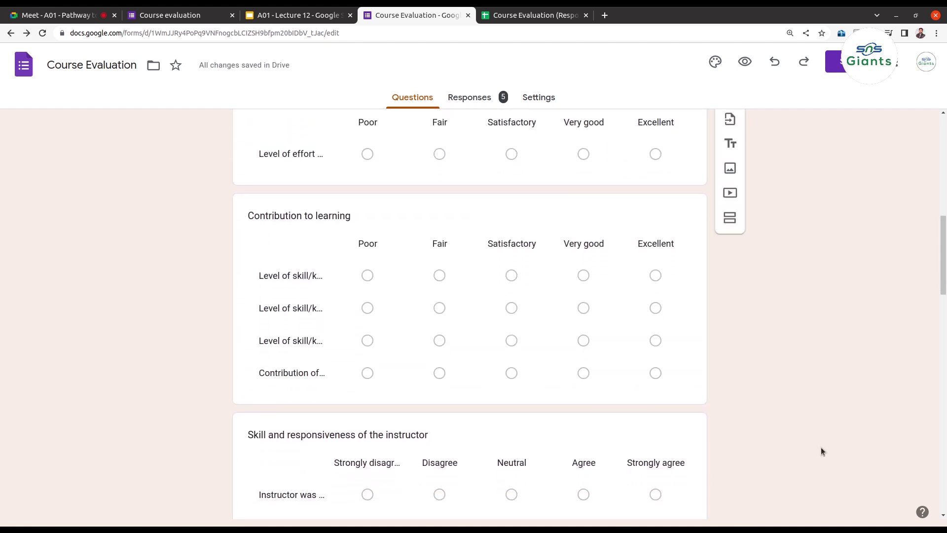
- Go back to the form's responses and set the form to accept responses again
click(465, 98)
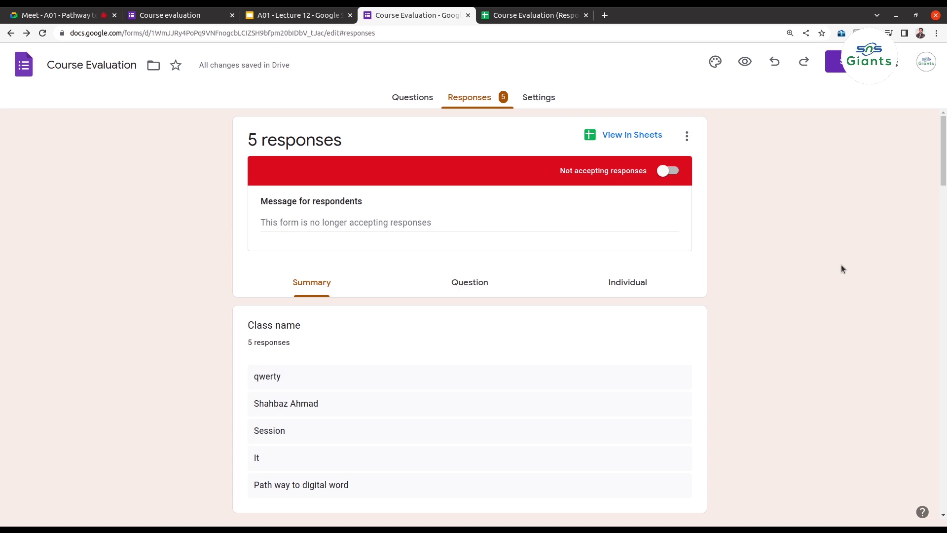
click(665, 170)
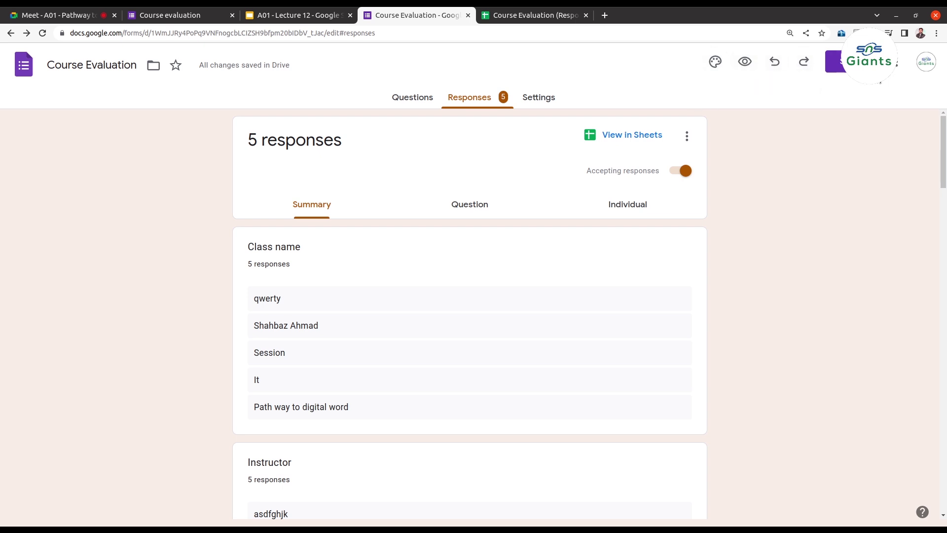
- View the form's additional options, such as making a copy, printing and adding collaborators, and dismiss them
click(904, 63)
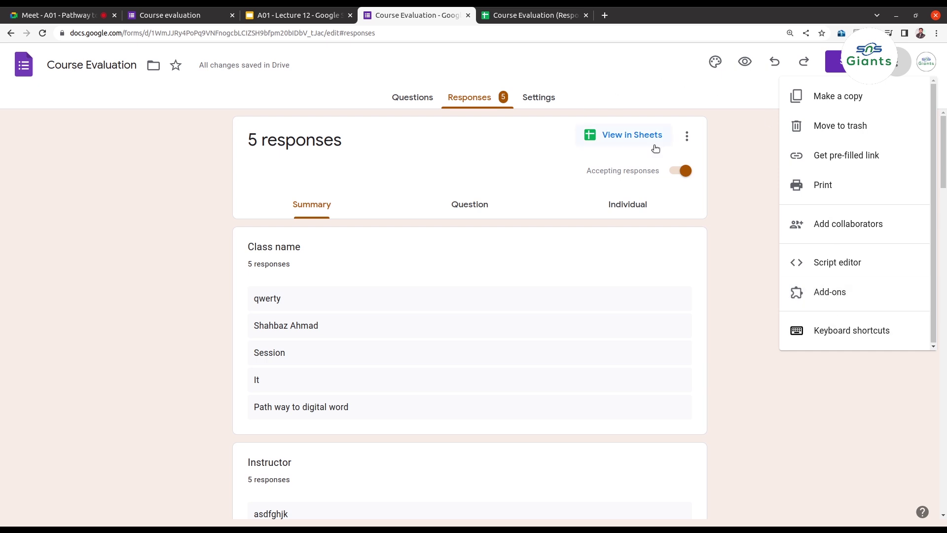
click(117, 183)
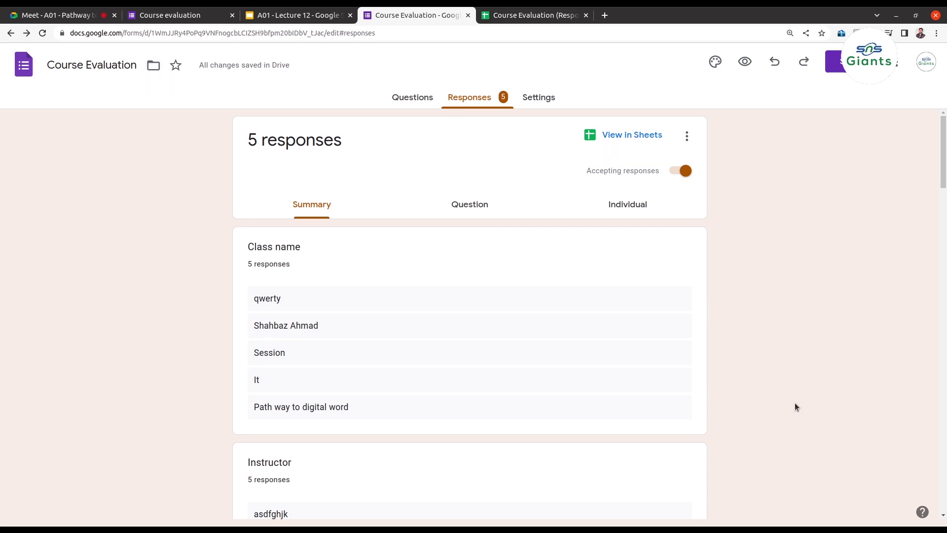
- Skim the response summary down to the final pie charts, and look over the form's questions
scroll(795, 405, down, 2)
scroll(794, 406, down, 20)
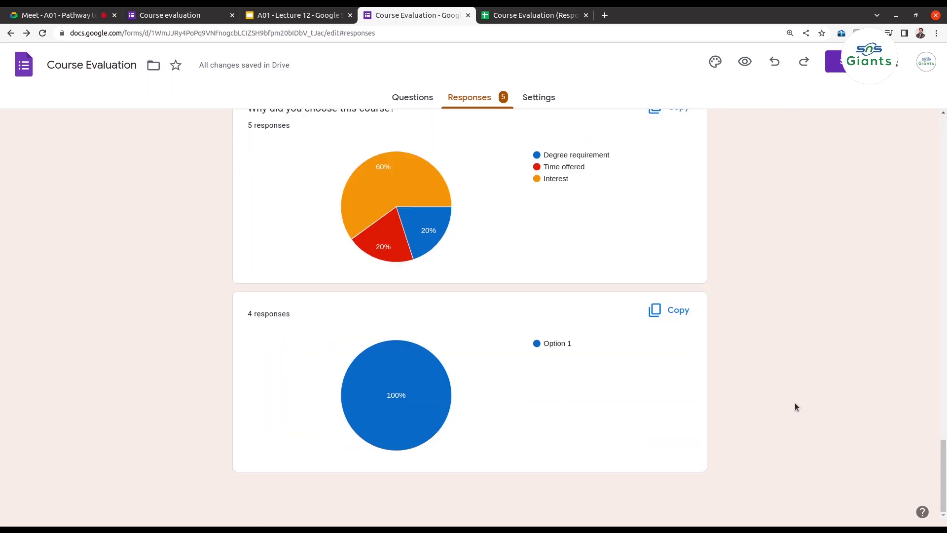
scroll(794, 406, up, 20)
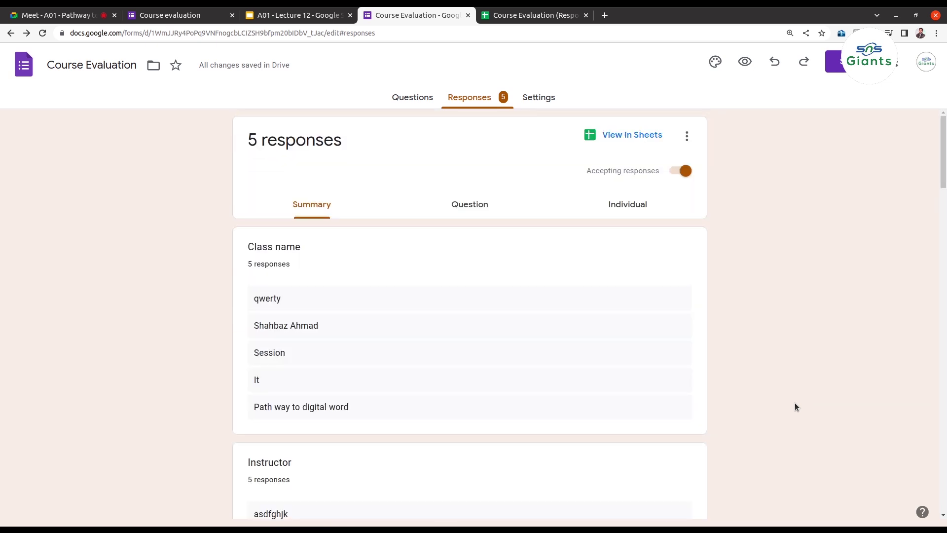
scroll(795, 406, down, 20)
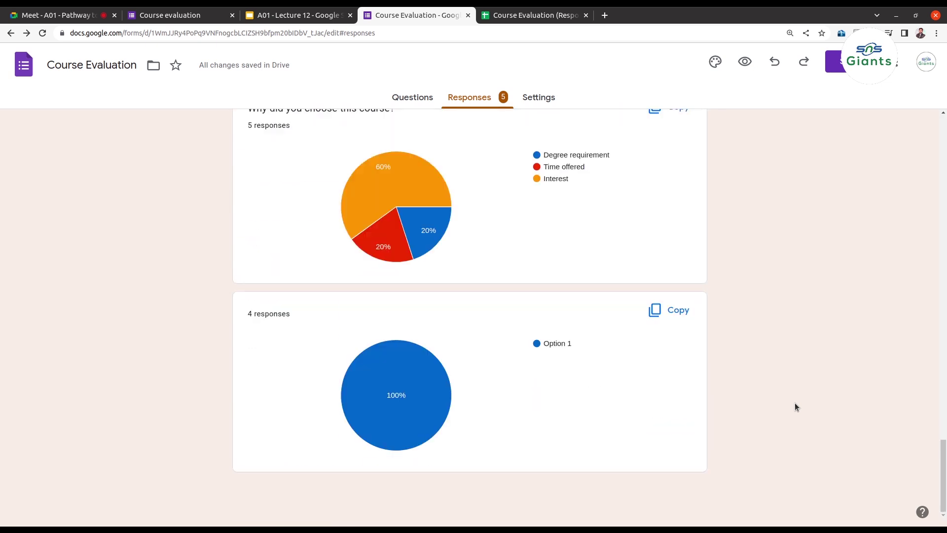
scroll(795, 405, up, 20)
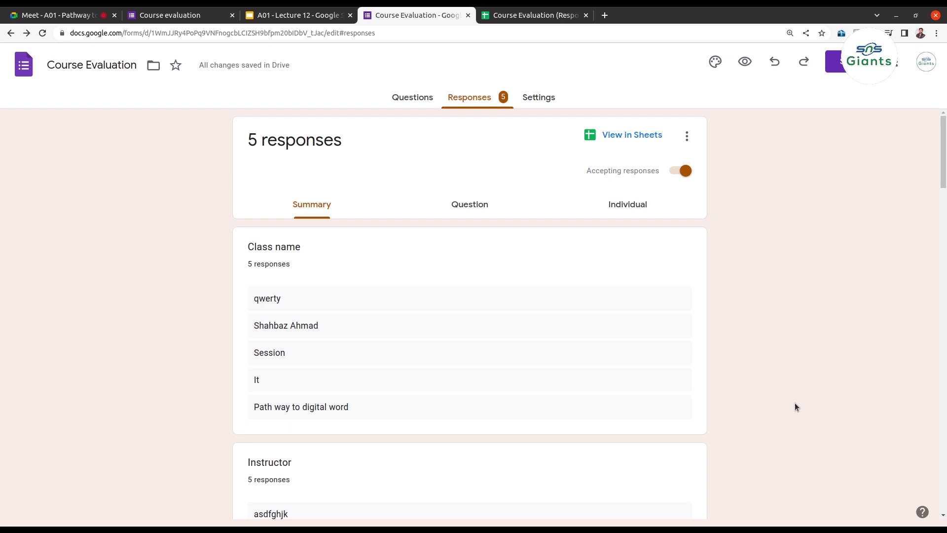
click(423, 103)
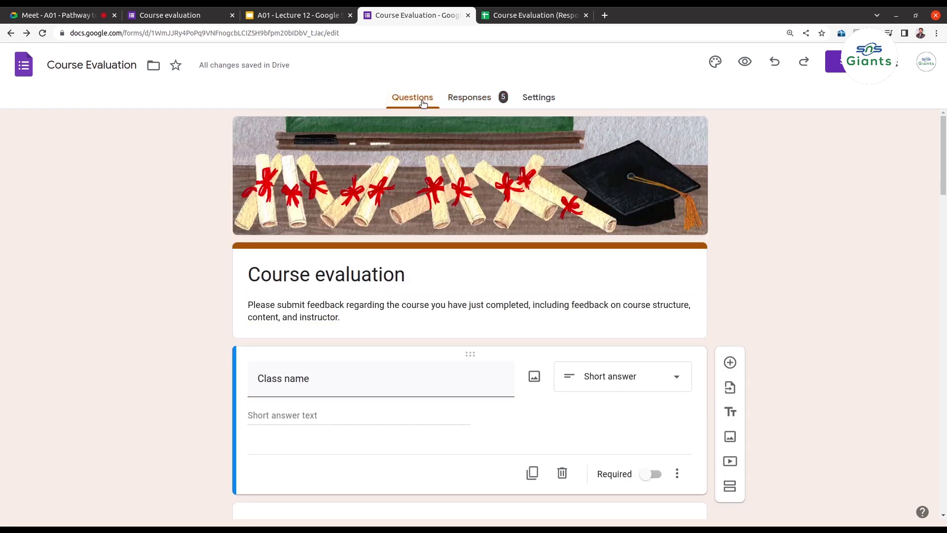
scroll(193, 201, down, 20)
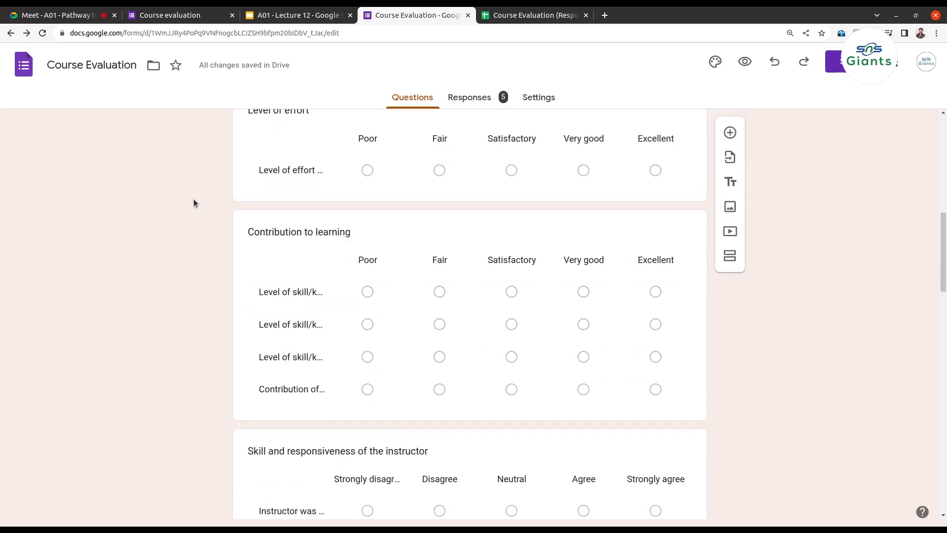
scroll(194, 202, up, 20)
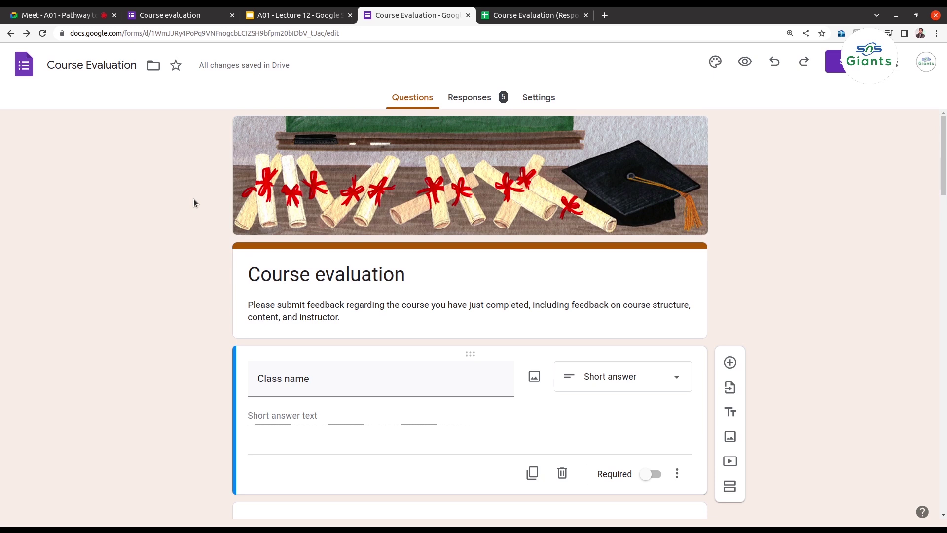
- Leave the form for the Google Forms home page and close that page
click(24, 64)
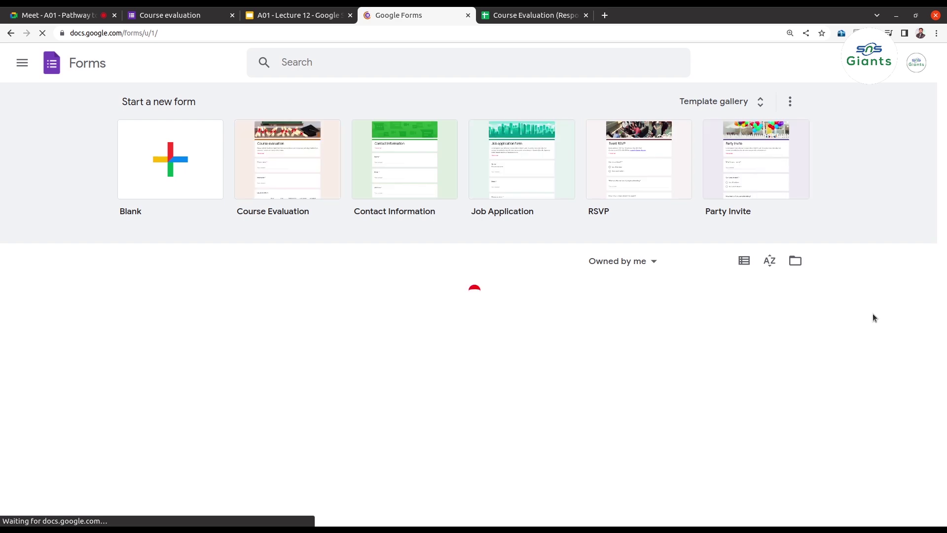
click(468, 16)
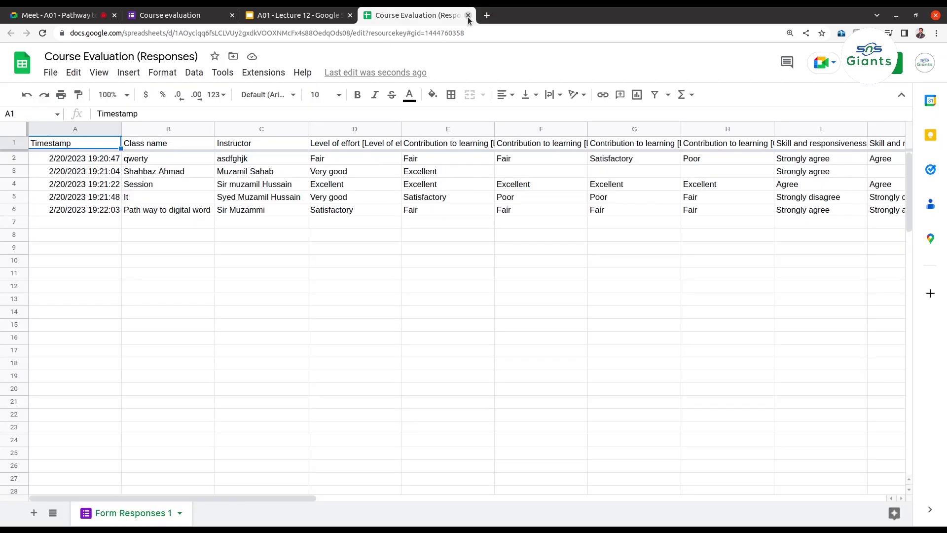
- Move the Course Evaluation (Responses) spreadsheet to the trash and go to the Sheets home screen
click(50, 70)
click(95, 318)
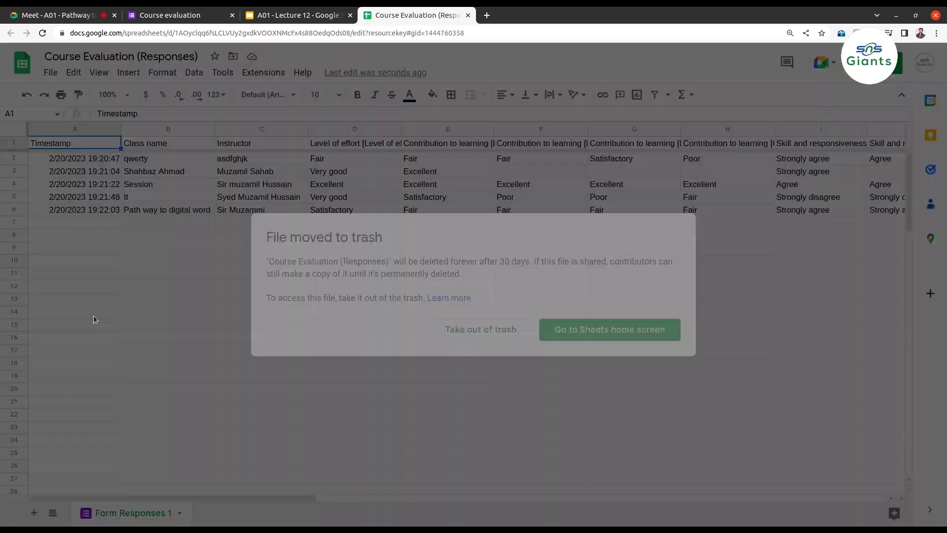
click(591, 324)
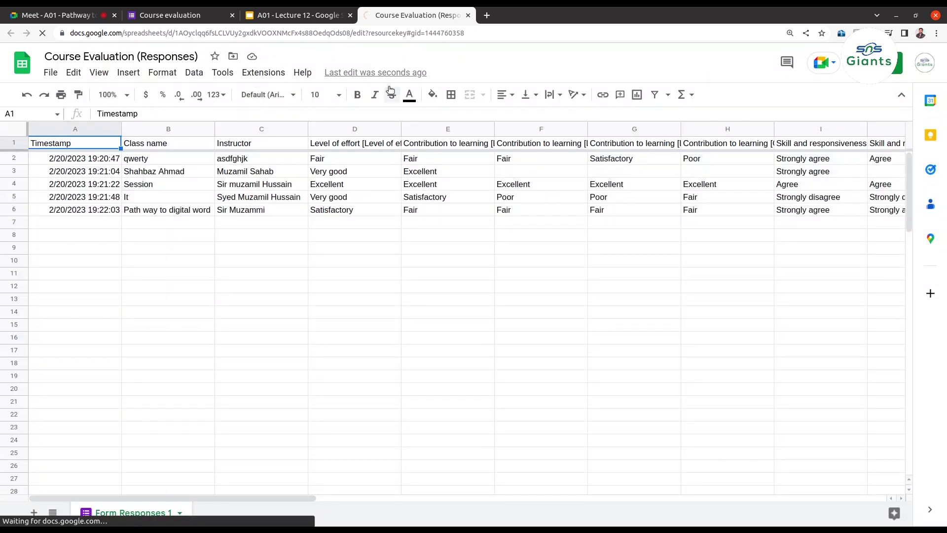
- Switch to the Lecture 12 Google Slides presentation and close the Google Sheets home page
click(318, 18)
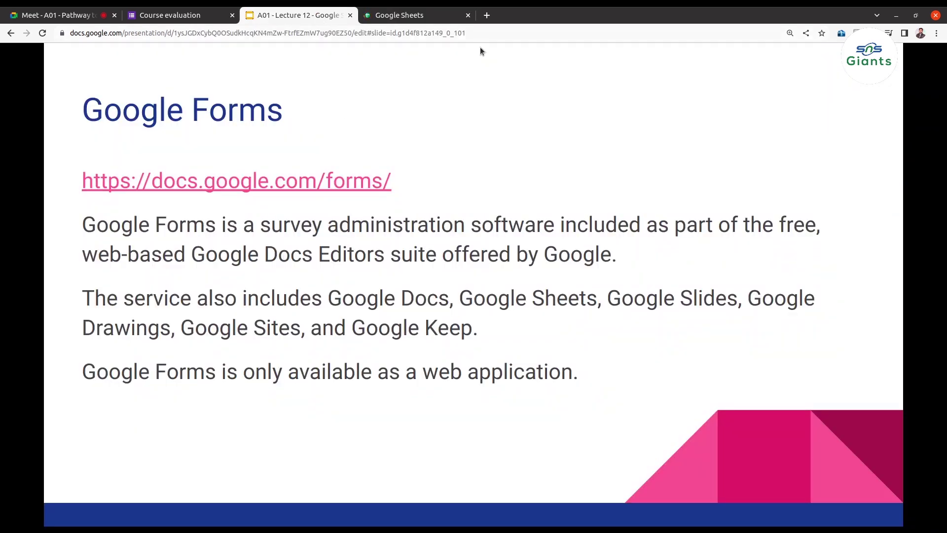
click(467, 16)
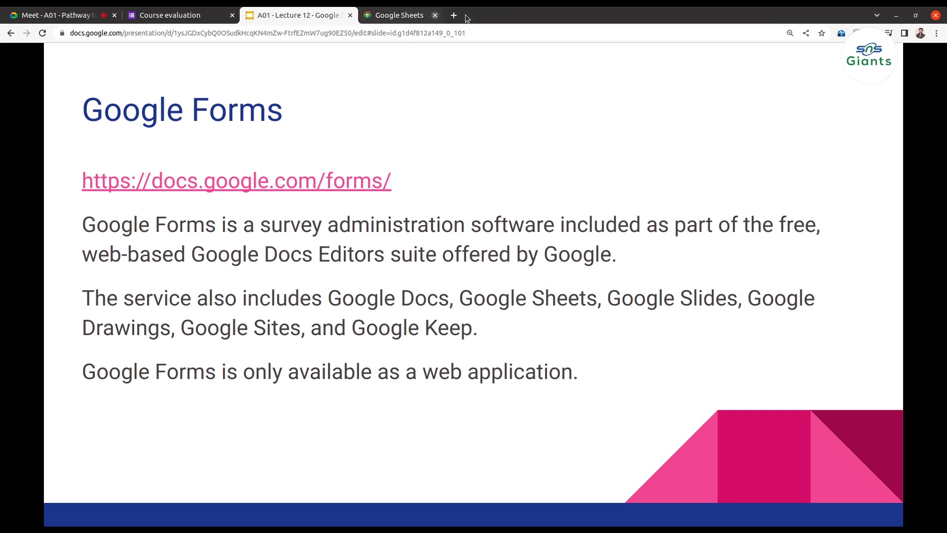